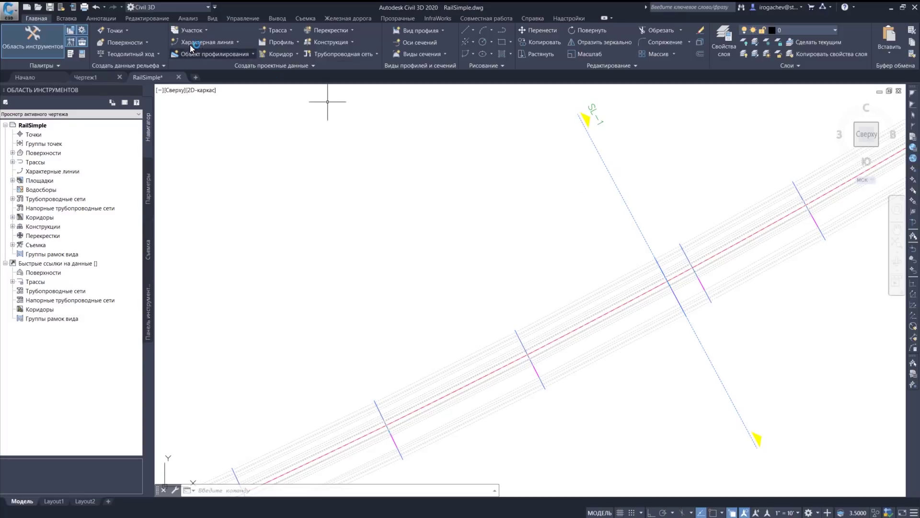
left_click(242, 18)
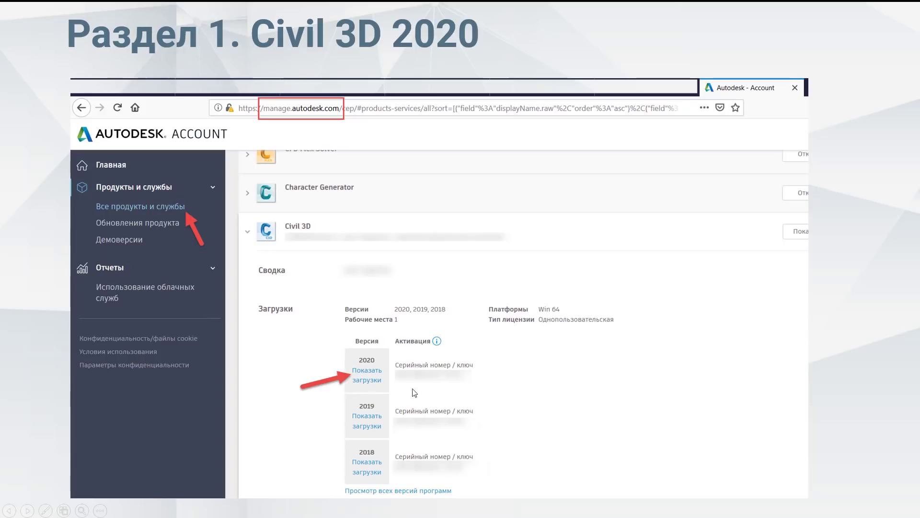
left_click(731, 412)
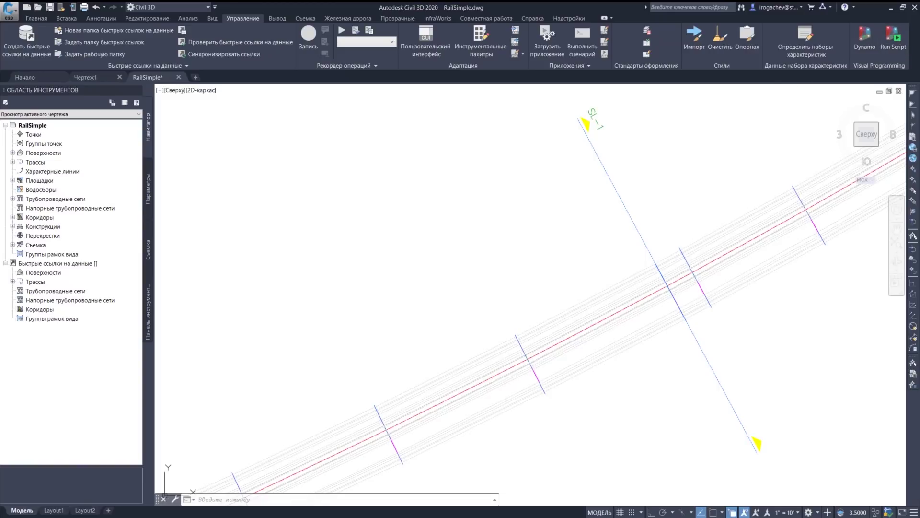
Select the RailProject corridor in plan view and open it in the Section Editor
middle_click_drag(729, 99, 682, 139)
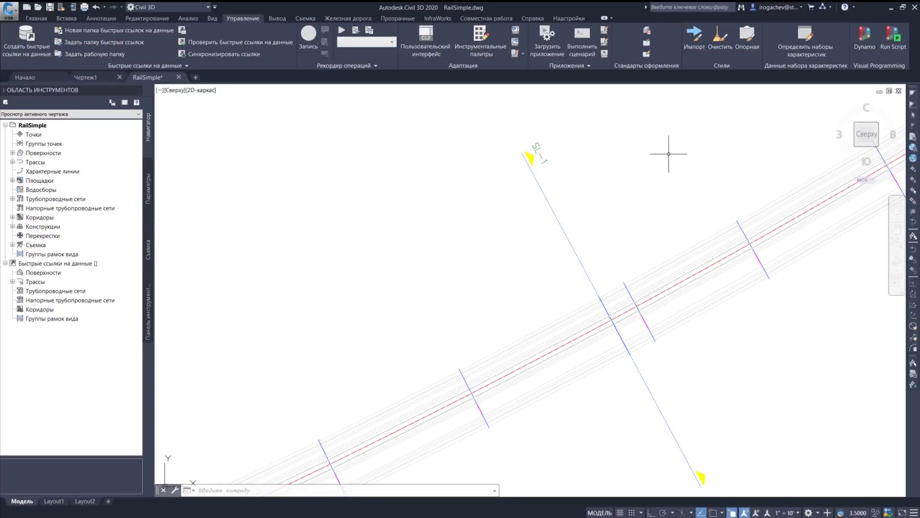
scroll(621, 232, "down", 5)
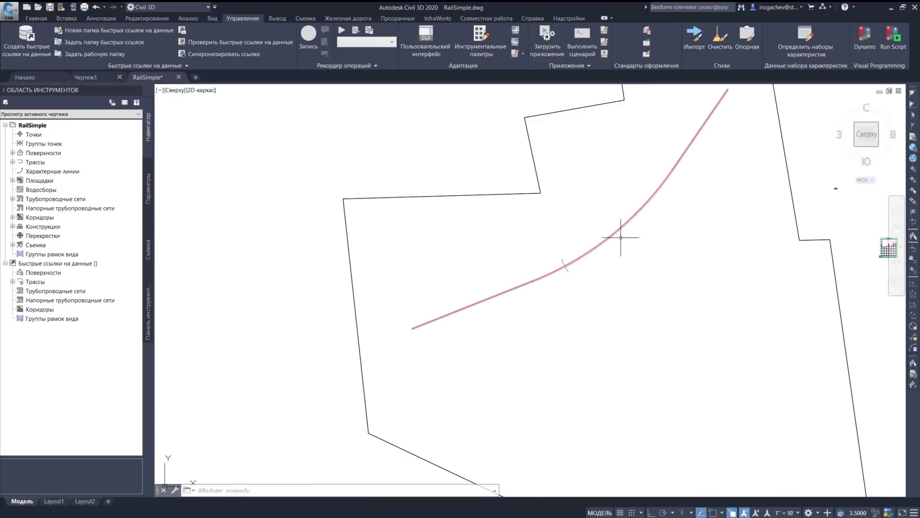
middle_click_drag(712, 195, 511, 220)
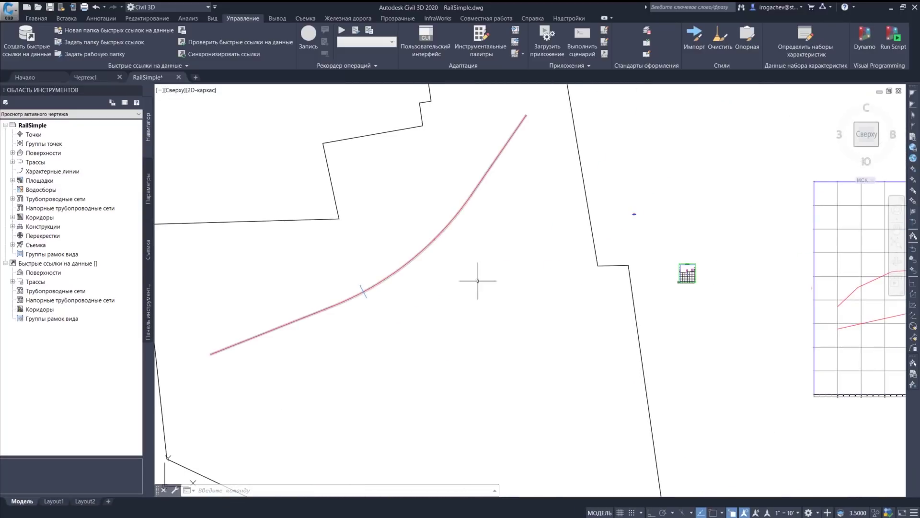
scroll(427, 303, "up", 8)
left_click(409, 164)
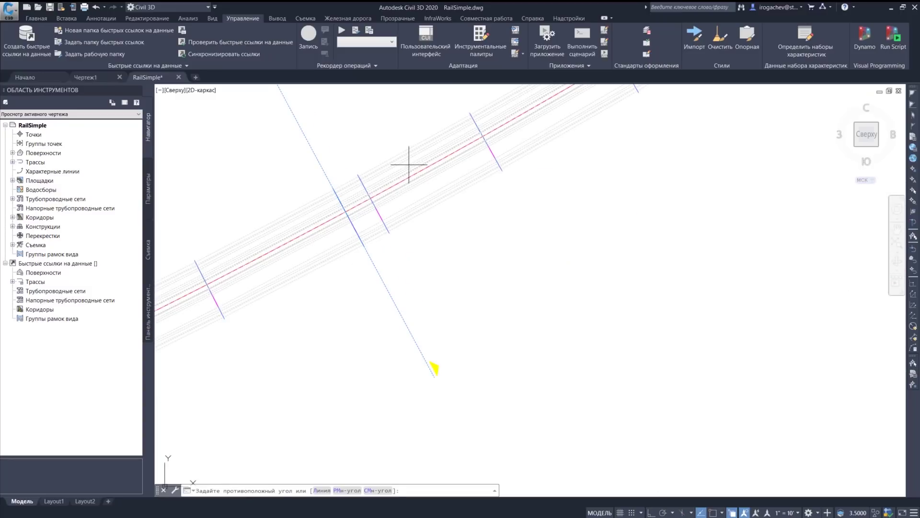
left_click(568, 84)
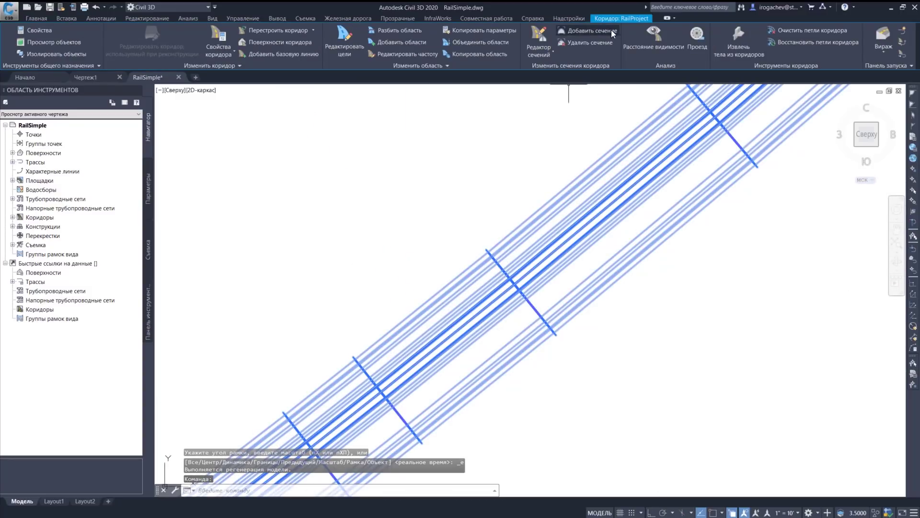
left_click(538, 51)
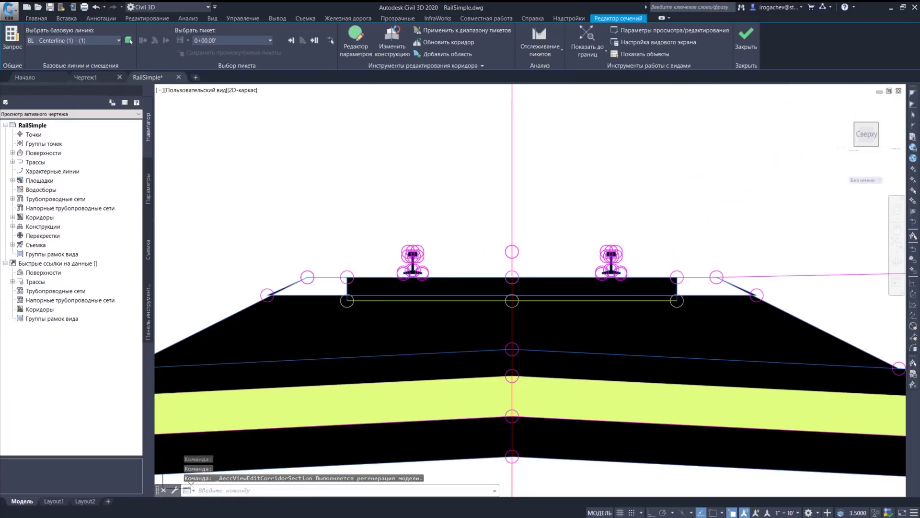
Examine the rails and track layers in the corridor cross-section, and close the Section Editor
scroll(571, 209, "up", 2)
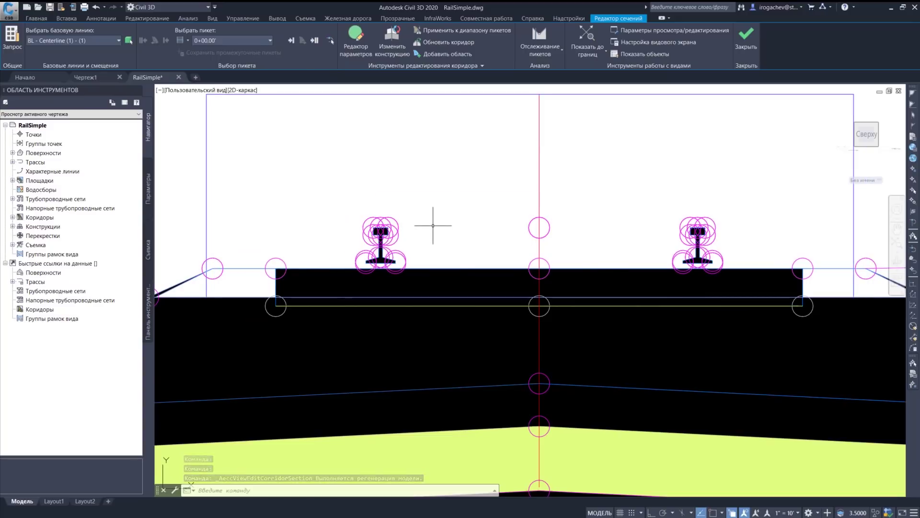
scroll(433, 226, "down", 6)
left_click(746, 38)
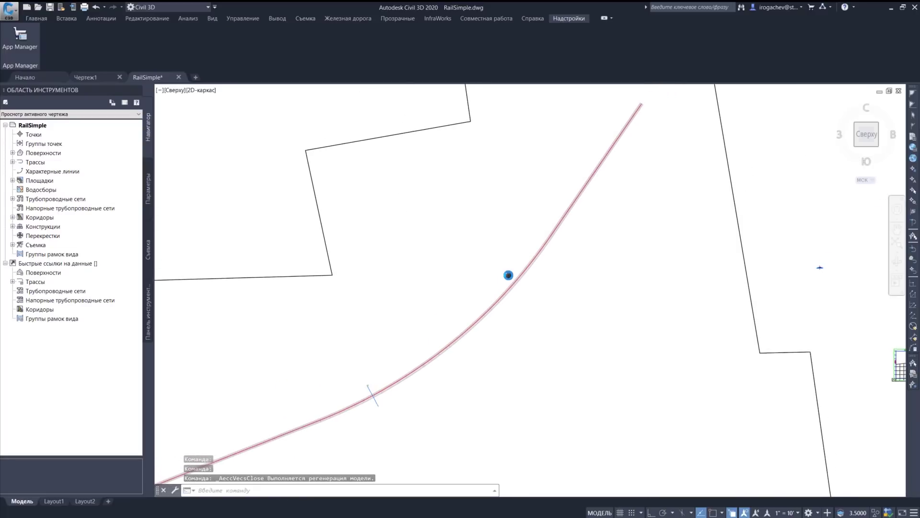
Examine the railway track assembly beside the plan and the corridor around the SL-1 sample line
middle_click_drag(897, 377, 584, 302)
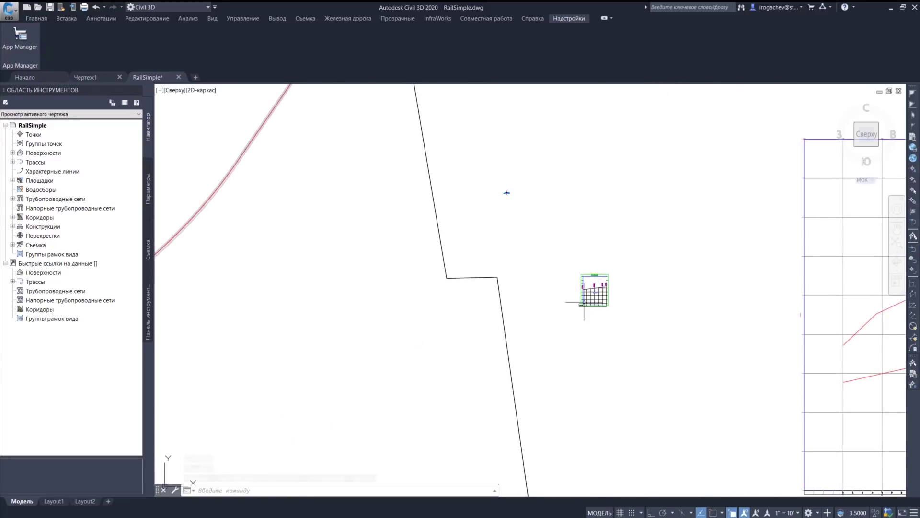
scroll(584, 302, "up", 10)
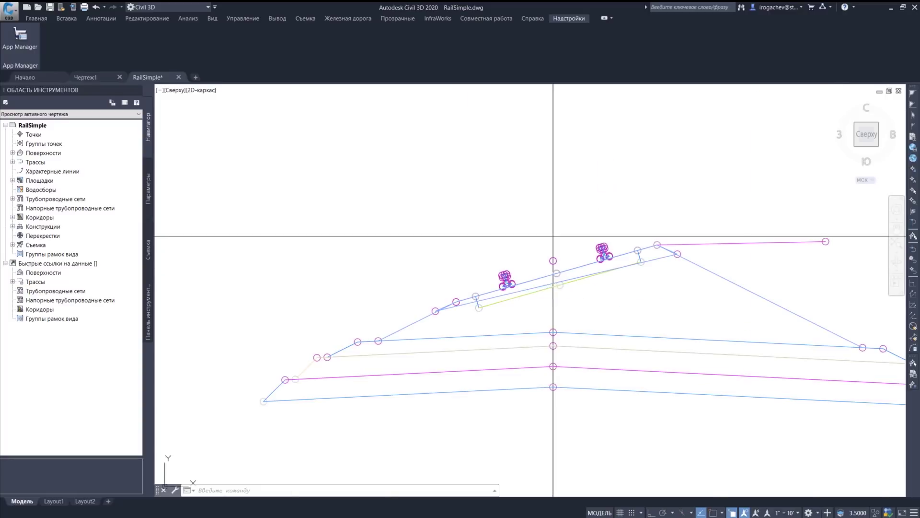
scroll(602, 251, "down", 8)
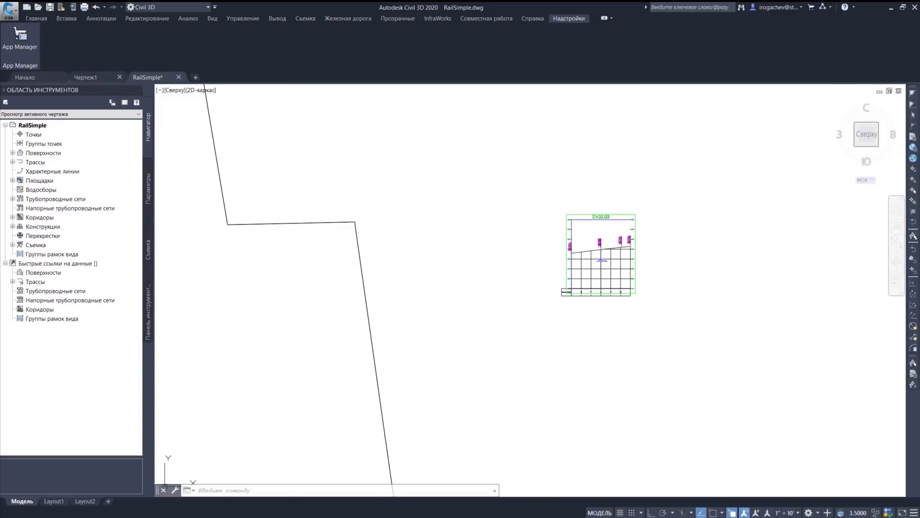
scroll(335, 280, "down", 4)
middle_click_drag(315, 282, 717, 274)
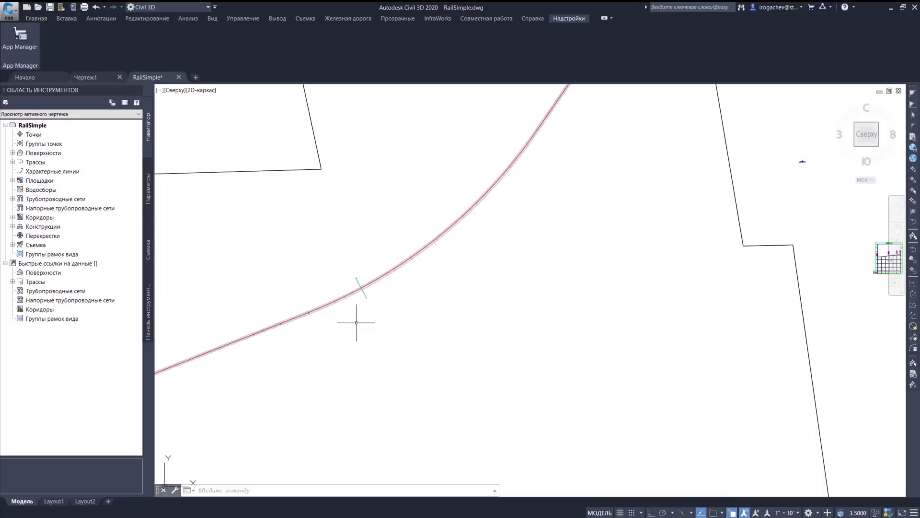
scroll(357, 306, "up", 2)
scroll(333, 248, "up", 3)
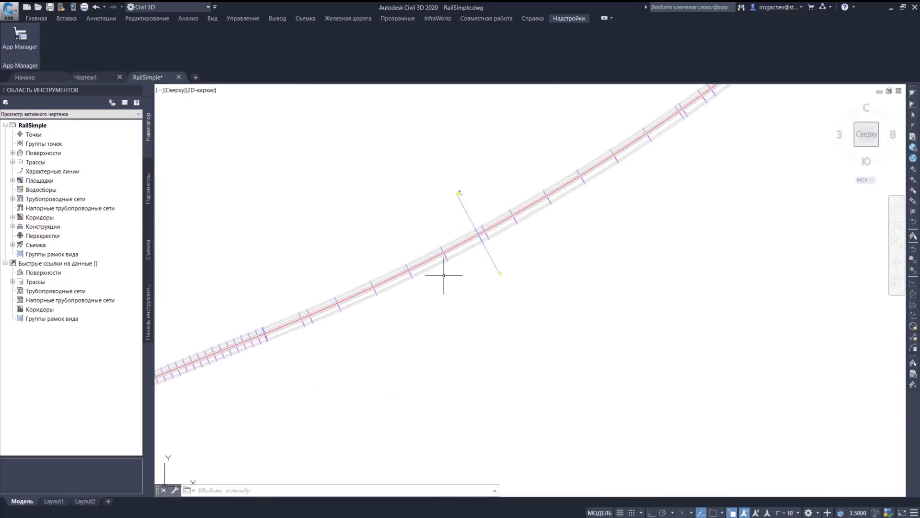
scroll(443, 269, "up", 3)
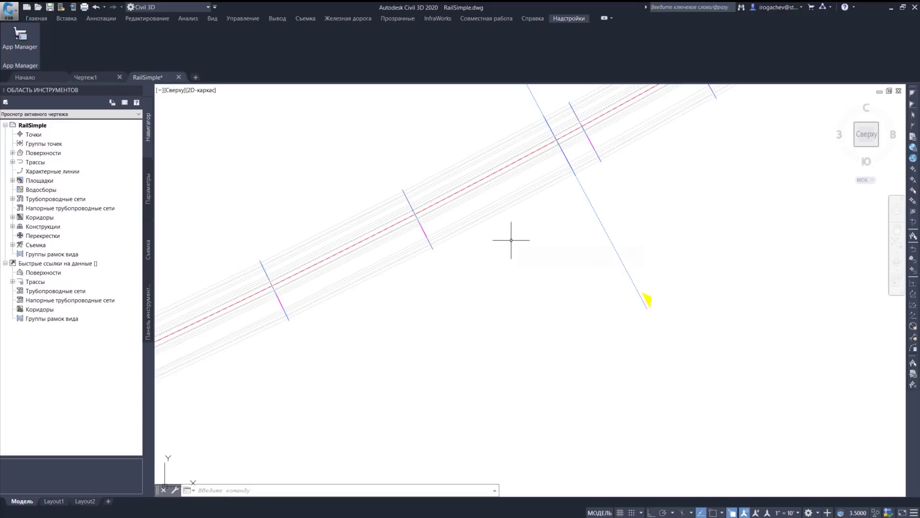
mouse_move(511, 240)
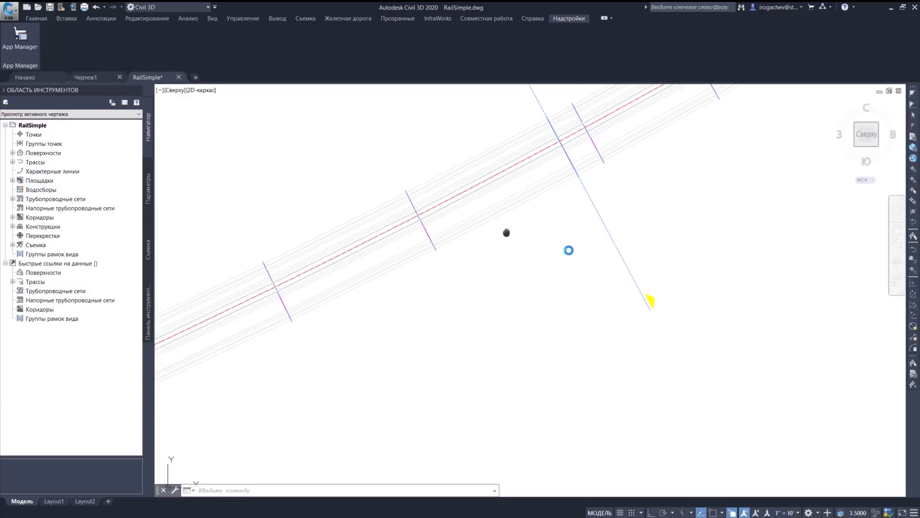
middle_click_drag(503, 230, 572, 252)
Launch Dynamo with the SleeperPlacement_SOLIDS_17.dyn graph and maximize its window
left_click(43, 18)
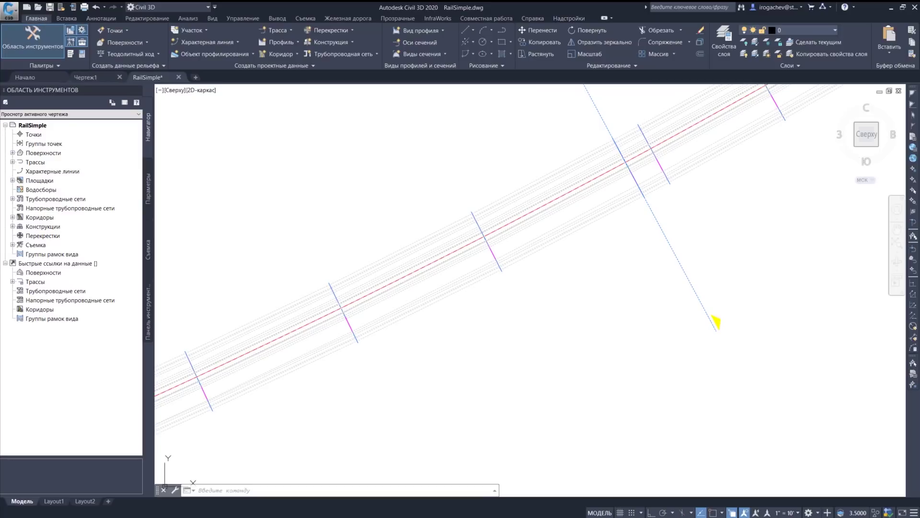
left_click(236, 18)
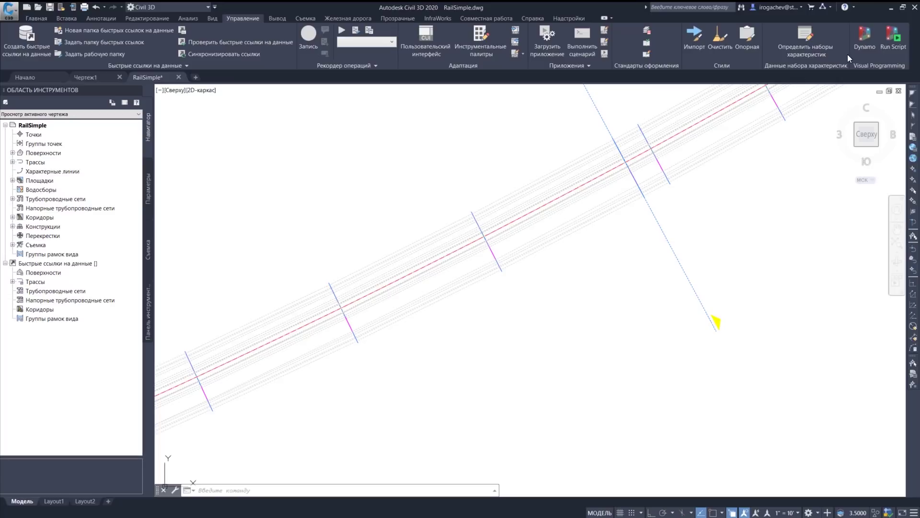
left_click(865, 38)
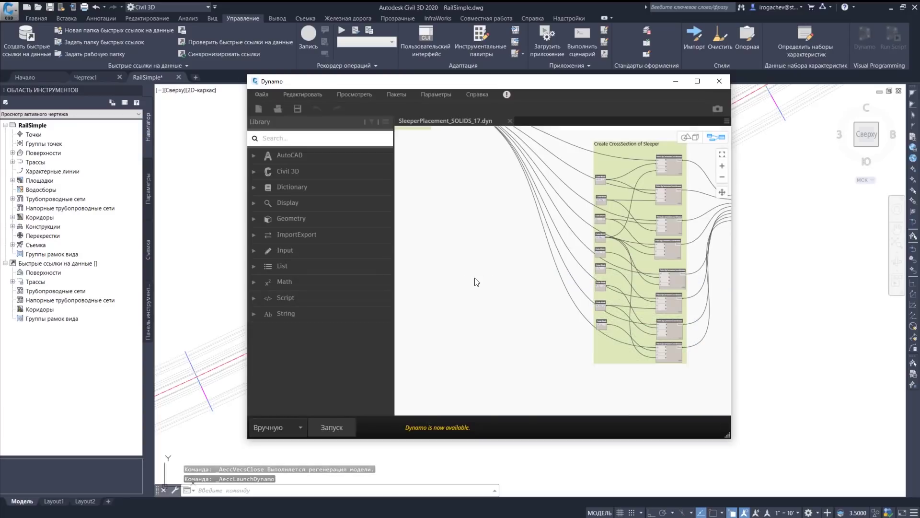
middle_click_drag(468, 194, 542, 284)
middle_click_drag(508, 242, 630, 254)
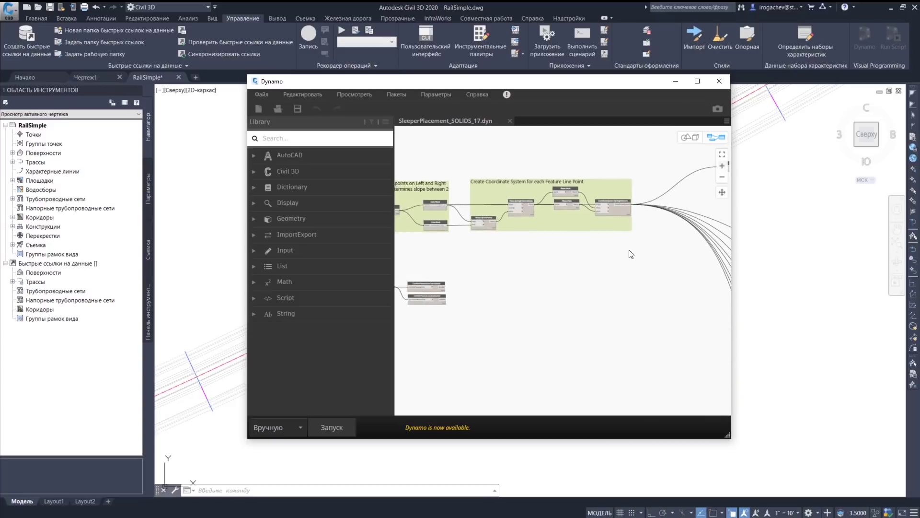
left_click(697, 81)
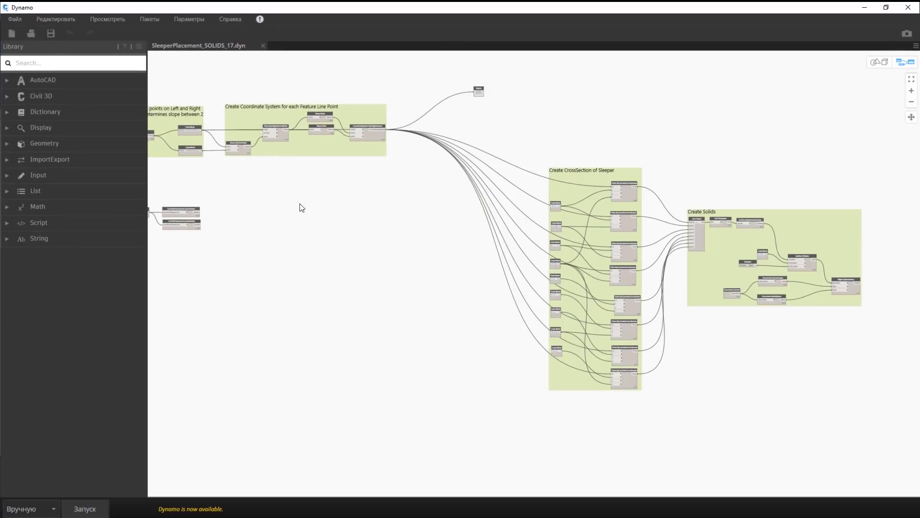
Examine the Get Corridor Featurelines (CL_RAIL) node group at the start of the graph
middle_click_drag(456, 225, 569, 226)
middle_click_drag(71, 226, 237, 225)
scroll(225, 182, "up", 2)
scroll(203, 191, "up", 3)
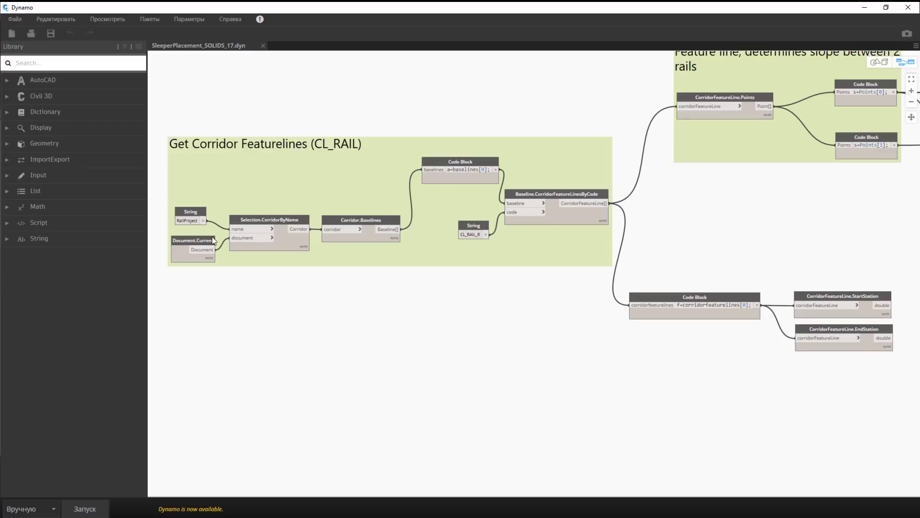
middle_click_drag(491, 174, 459, 201)
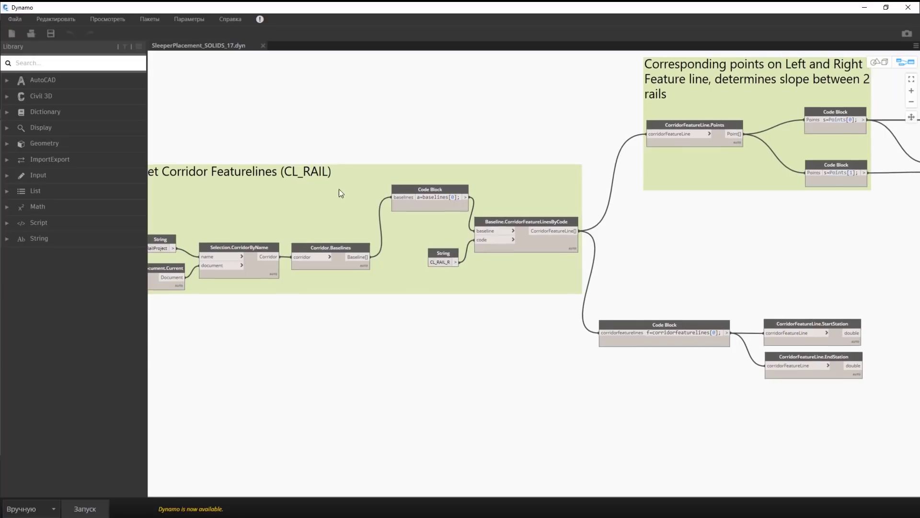
middle_click_drag(338, 189, 430, 190)
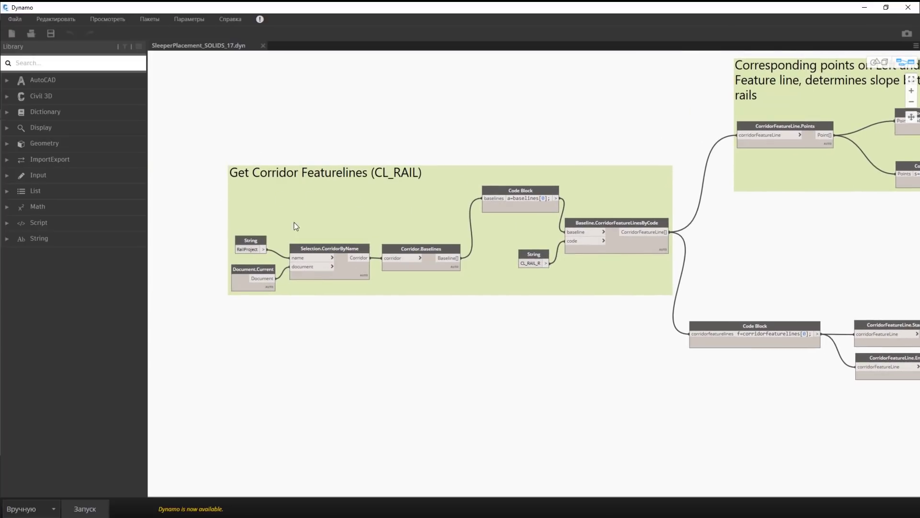
Examine the node groups for corresponding rail points, coordinate systems, sleeper cross-section and Create Solids
middle_click_drag(713, 230, 345, 293)
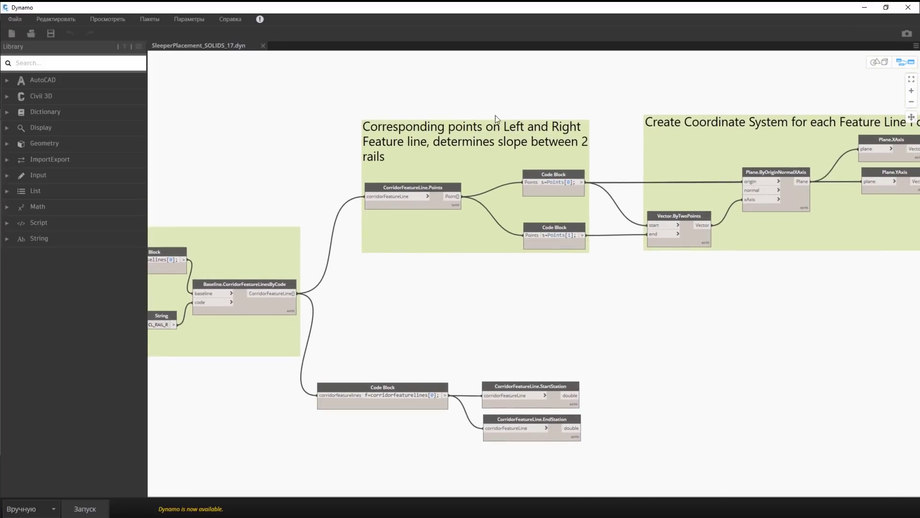
middle_click_drag(616, 237, 258, 220)
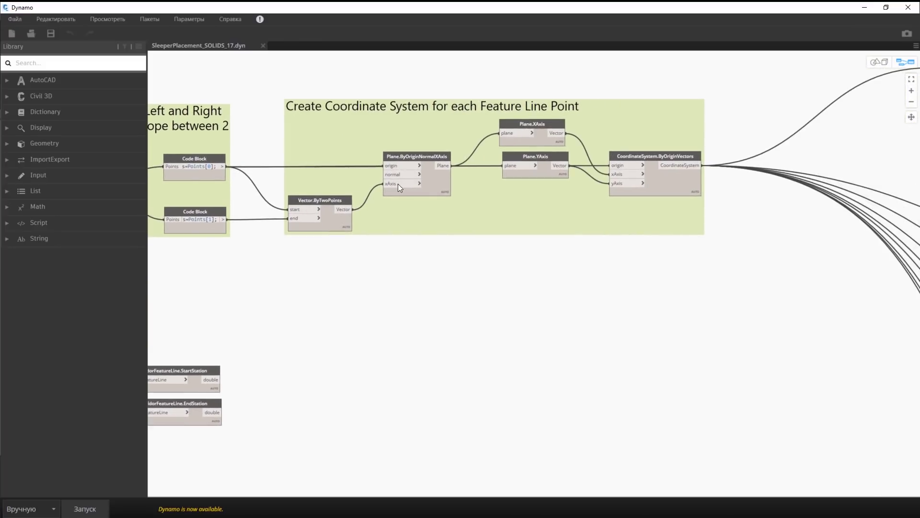
scroll(398, 183, "down", 3)
scroll(657, 266, "down", 3)
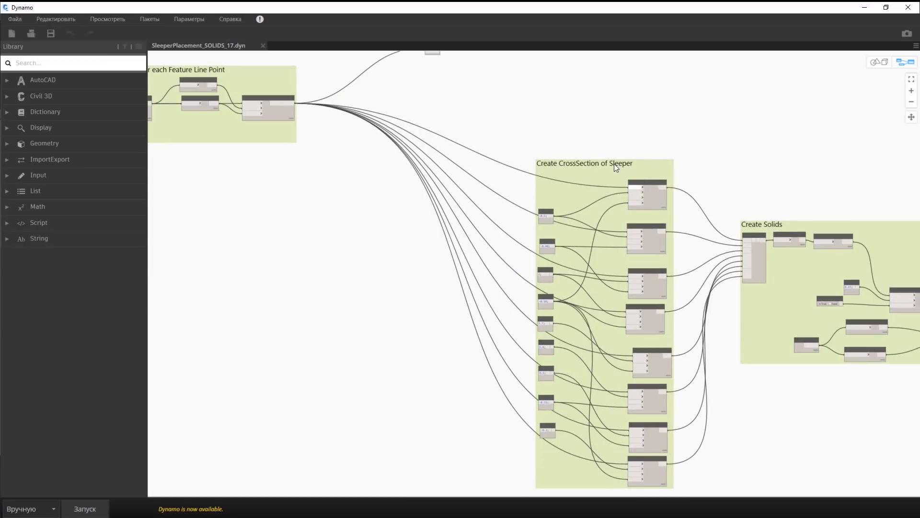
scroll(441, 234, "up", 2)
middle_click_drag(441, 234, 235, 194)
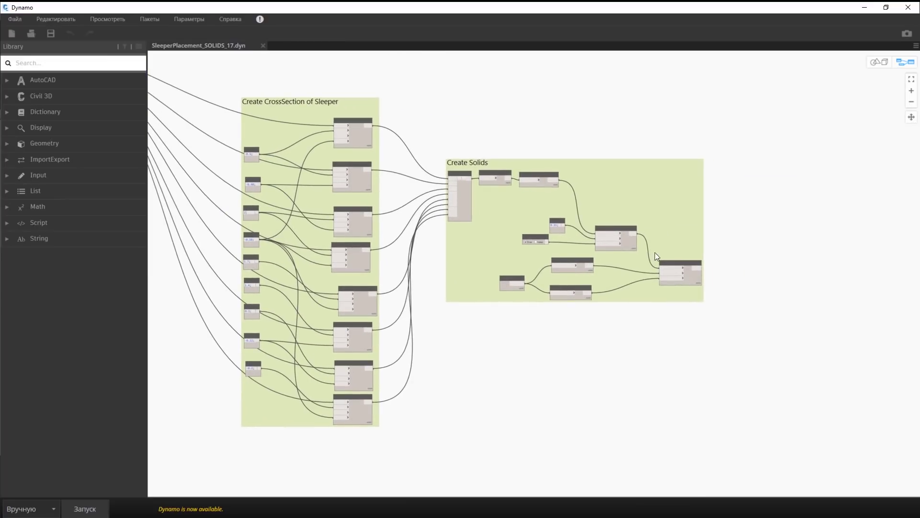
scroll(654, 252, "up", 6)
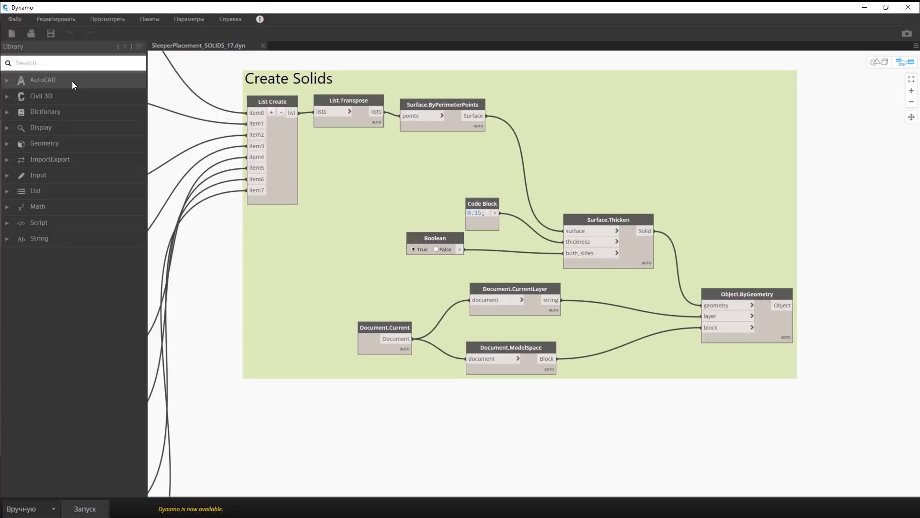
Expand the AutoCAD Objects and Civil 3D CivilObjects node categories in the library to review them
left_click(7, 81)
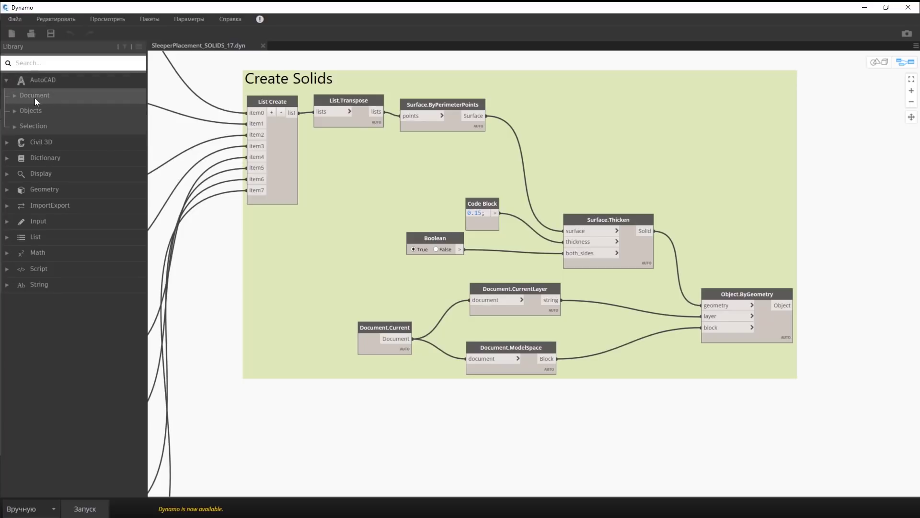
left_click(16, 111)
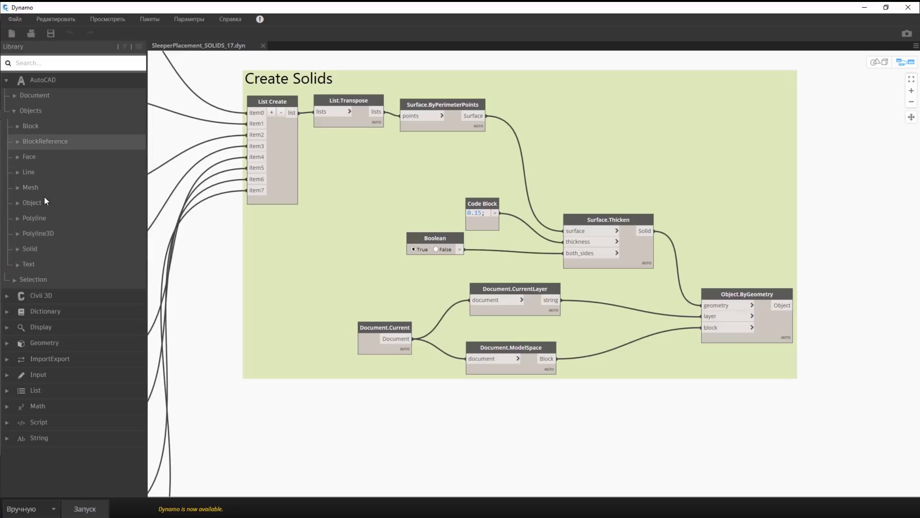
left_click(48, 294)
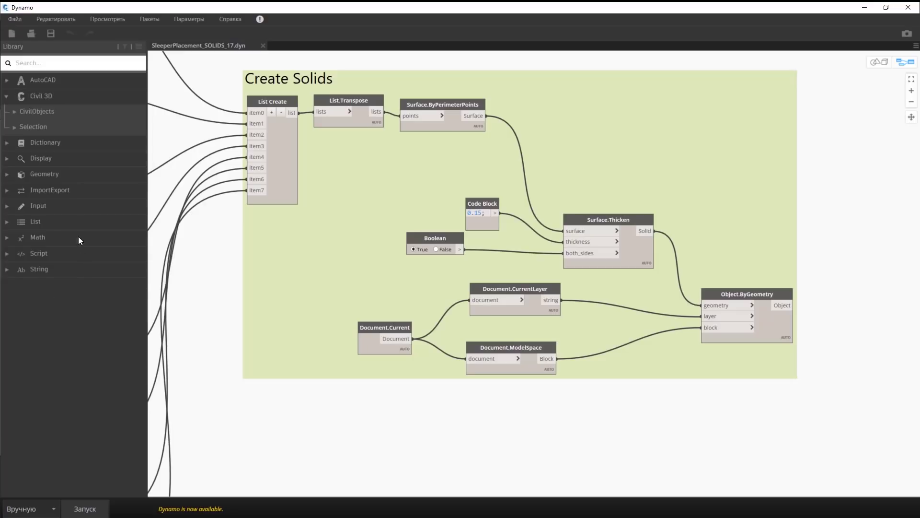
left_click(15, 110)
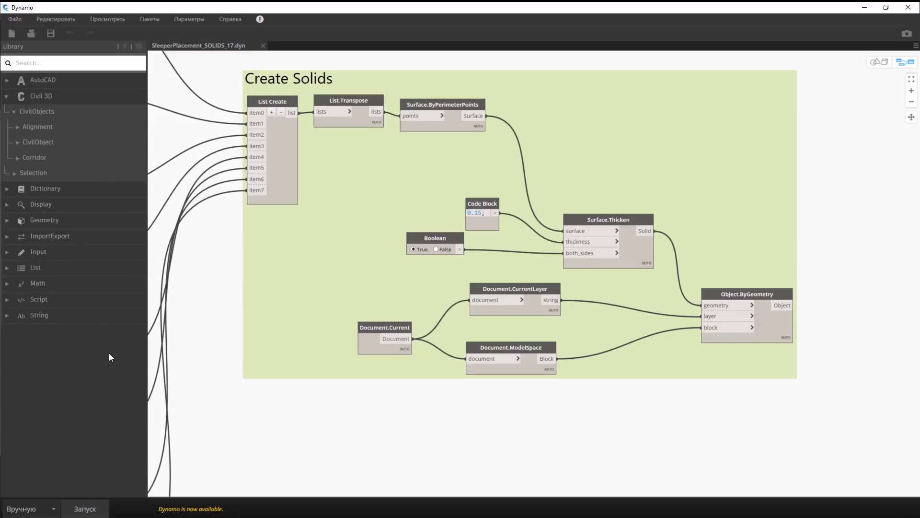
Bring the sleeper placement graph back into an overview from the feature line groups to Create Solids
mouse_move(287, 141)
scroll(499, 177, "down", 10)
middle_click_drag(226, 150, 406, 257)
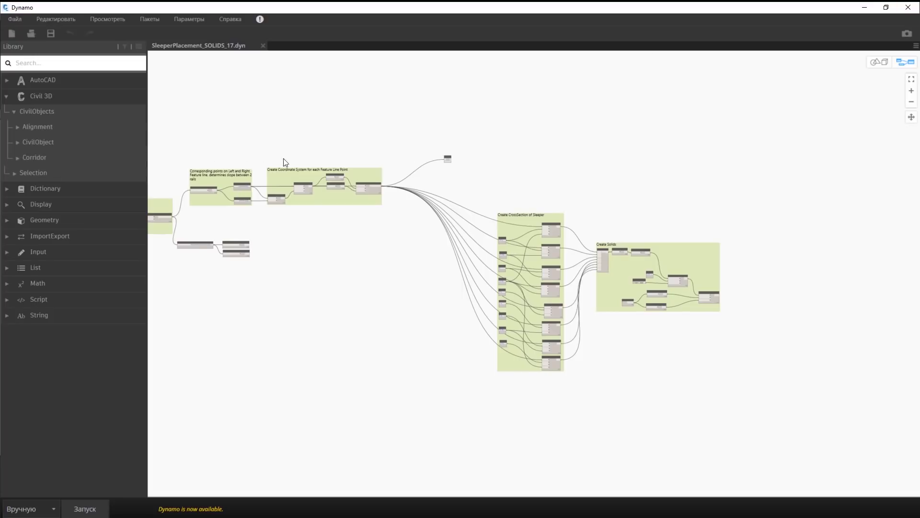
Close Dynamo to return to the RailSimple drawing and inspect one sleeper solid from another angle in the Object Viewer
left_click(908, 7)
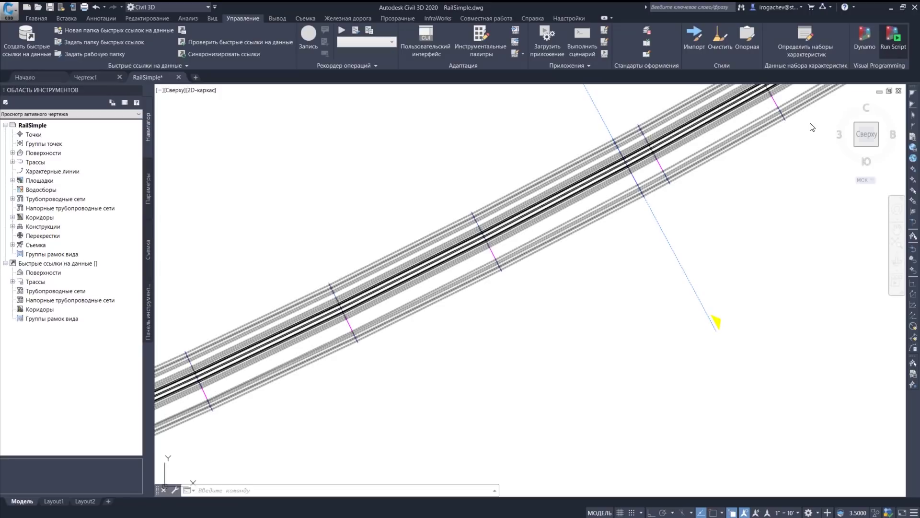
scroll(711, 186, "up", 5)
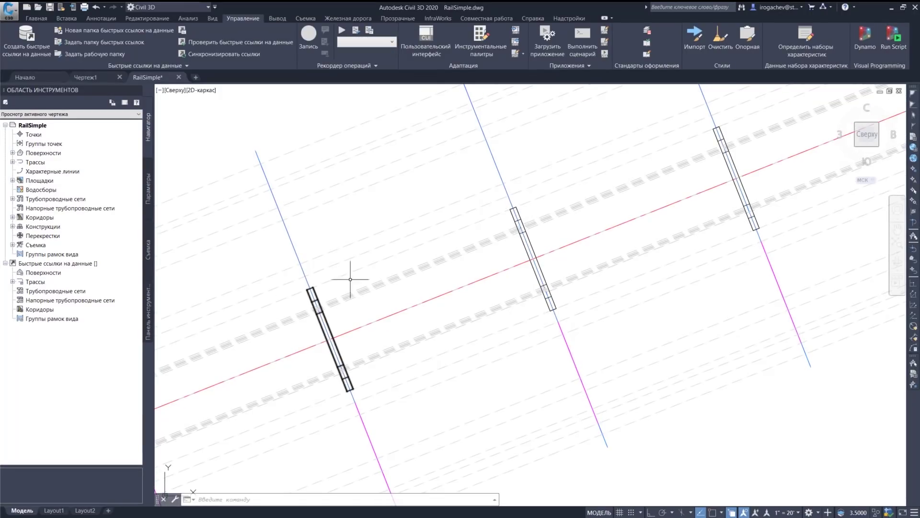
middle_click_drag(405, 280, 421, 294)
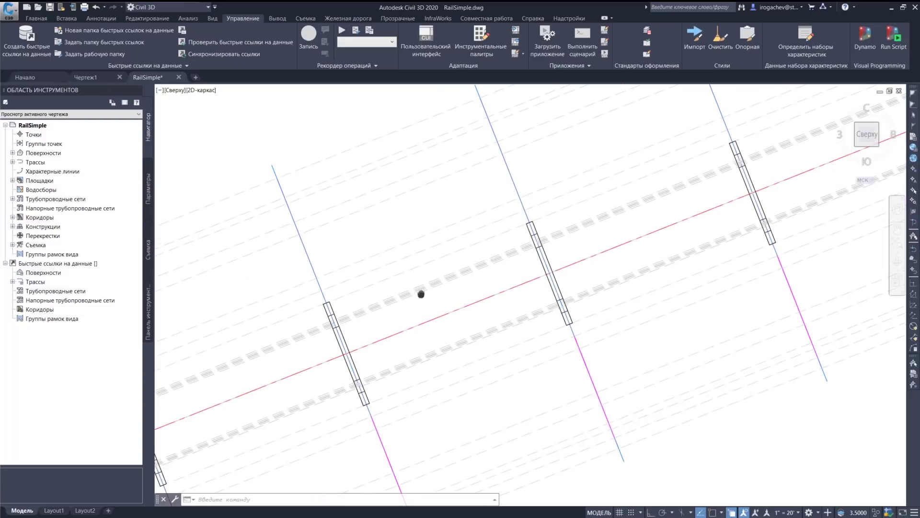
left_click(529, 229)
right_click(546, 197)
left_click(602, 331)
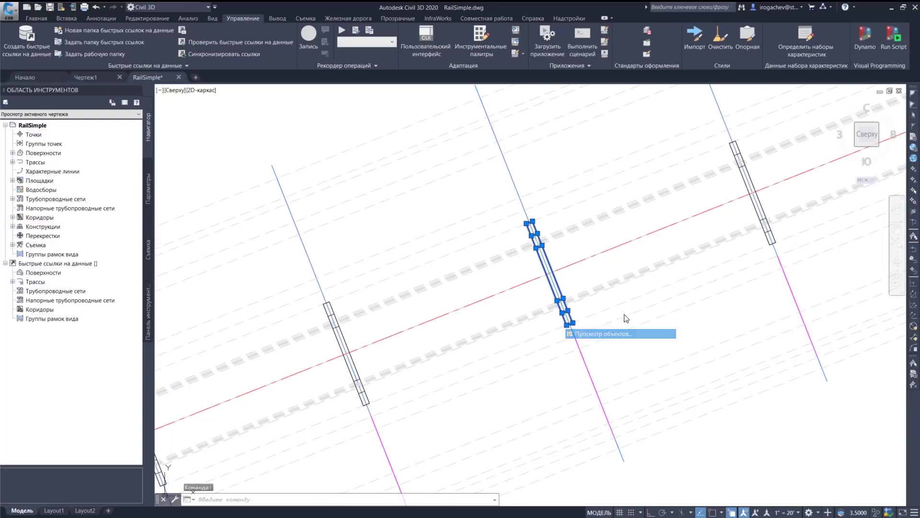
left_click_drag(494, 222, 448, 249)
left_click(908, 7)
Project the sleeper 3D solid at the matching sample line onto the 7+00.00 section view
scroll(567, 214, "down", 5)
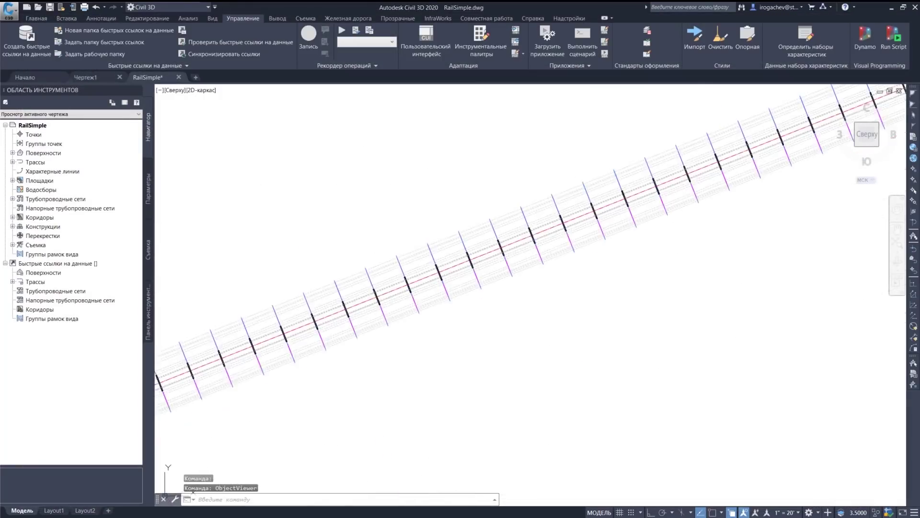
scroll(567, 214, "down", 10)
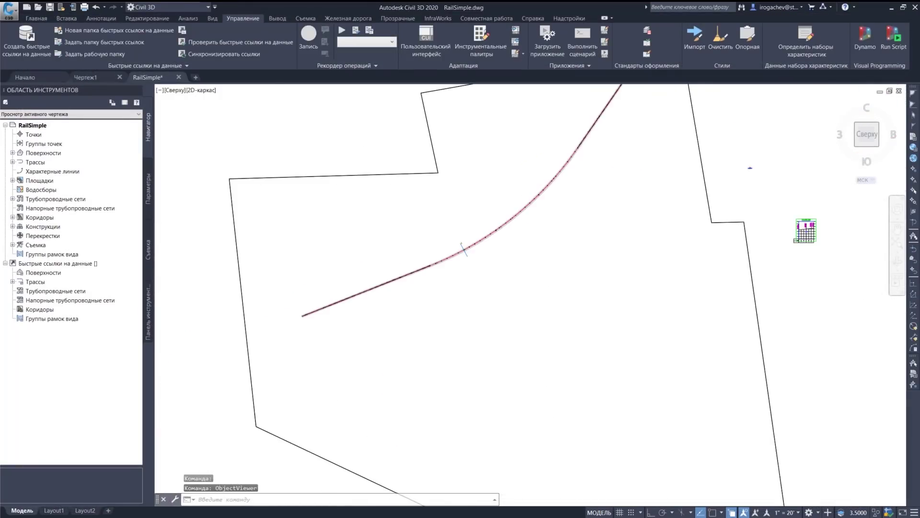
scroll(756, 232, "up", 6)
scroll(751, 275, "up", 8)
scroll(752, 276, "up", 8)
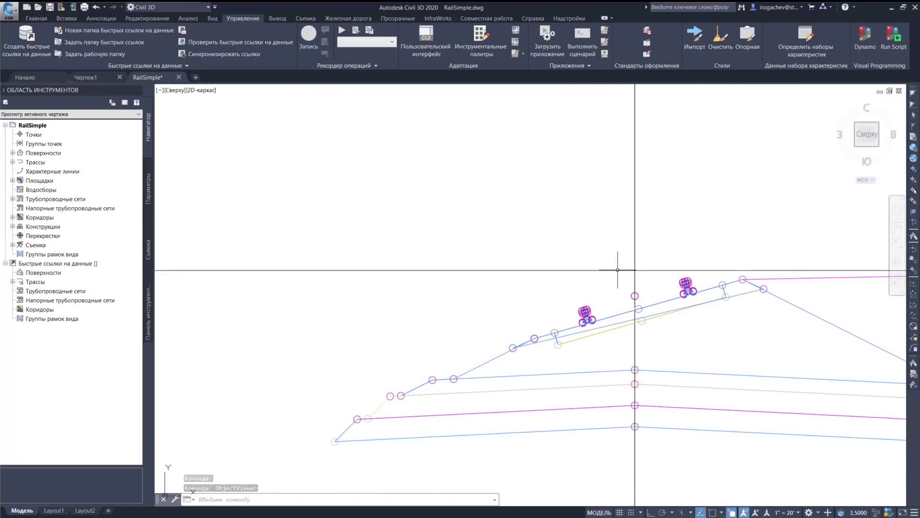
scroll(563, 321, "down", 4)
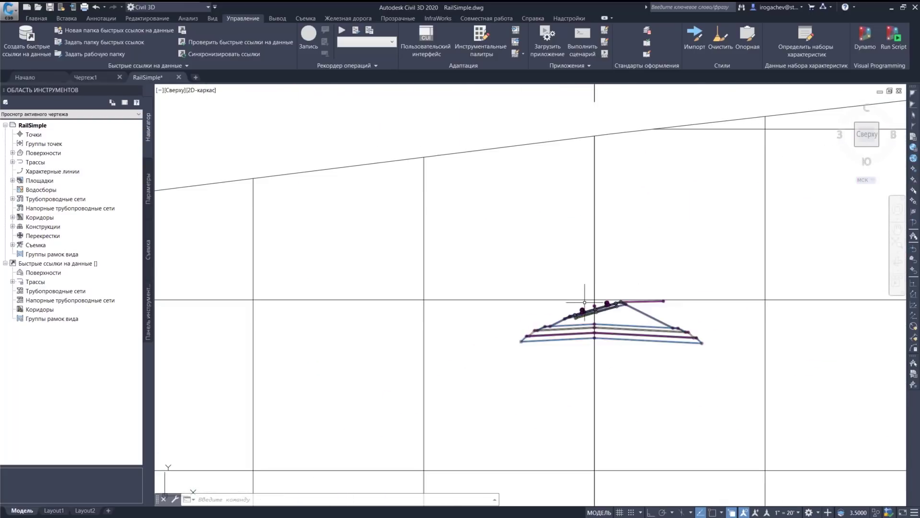
left_click(494, 299)
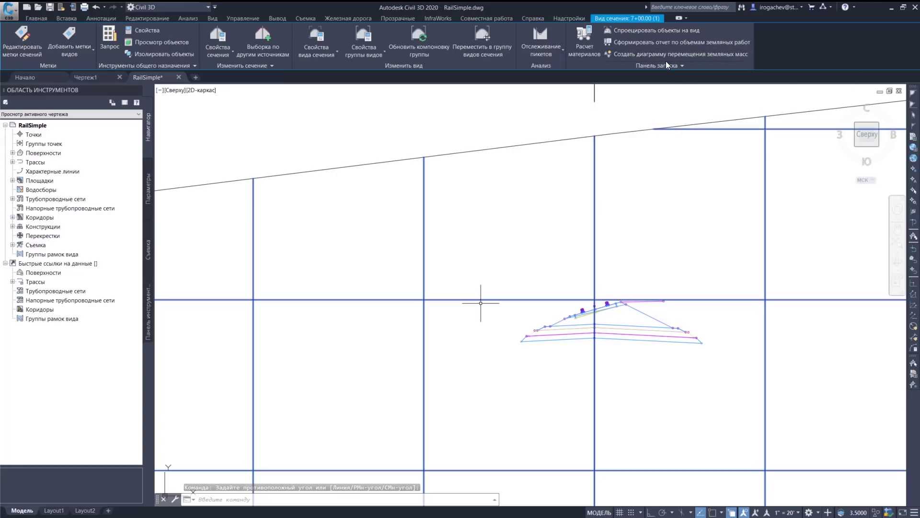
left_click(649, 30)
scroll(489, 184, "down", 5)
scroll(428, 240, "up", 6)
scroll(412, 235, "up", 5)
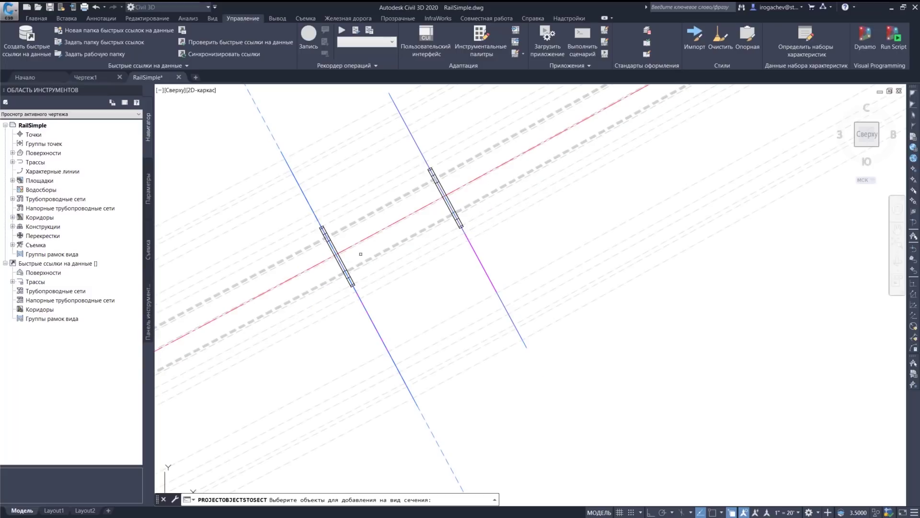
left_click(335, 258)
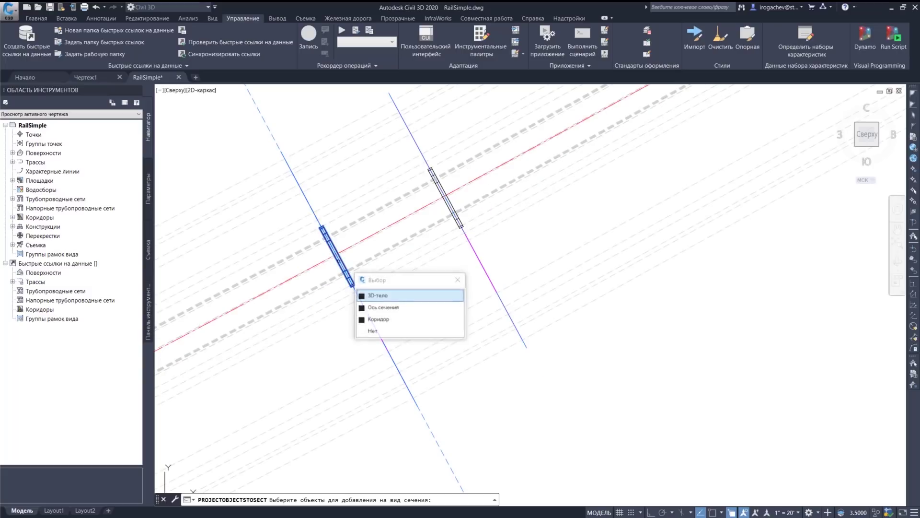
left_click(387, 297)
key("Return")
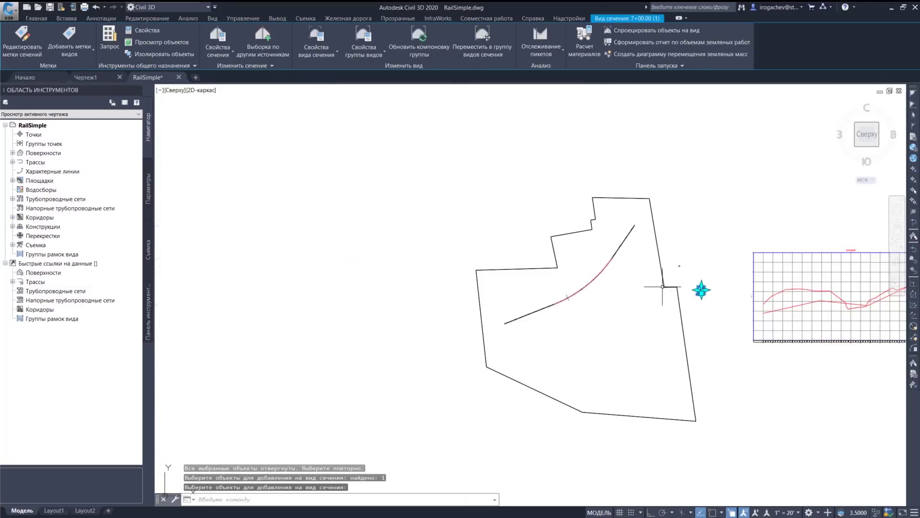
Examine the projected sleeper outline against the canted track assembly in the 7+00.00 section view
scroll(840, 236, "up", 6)
scroll(532, 378, "up", 8)
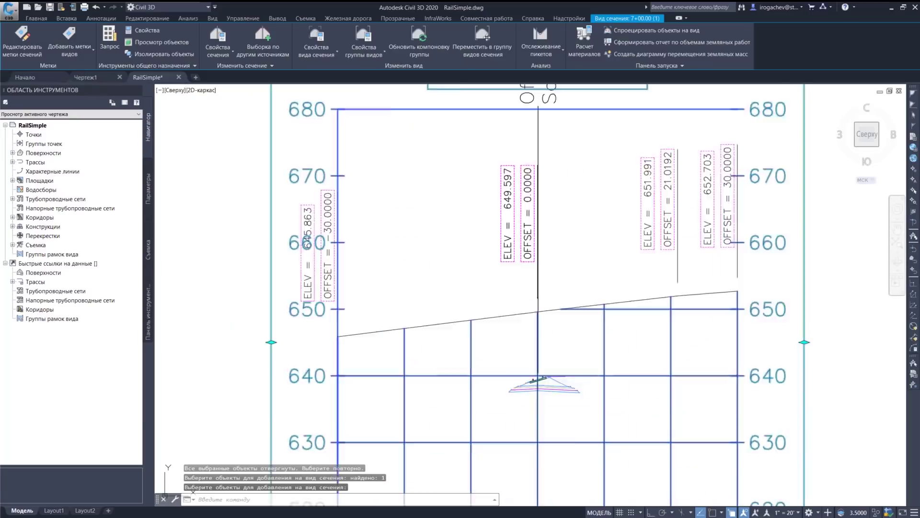
middle_click_drag(530, 411, 590, 334)
key("Escape")
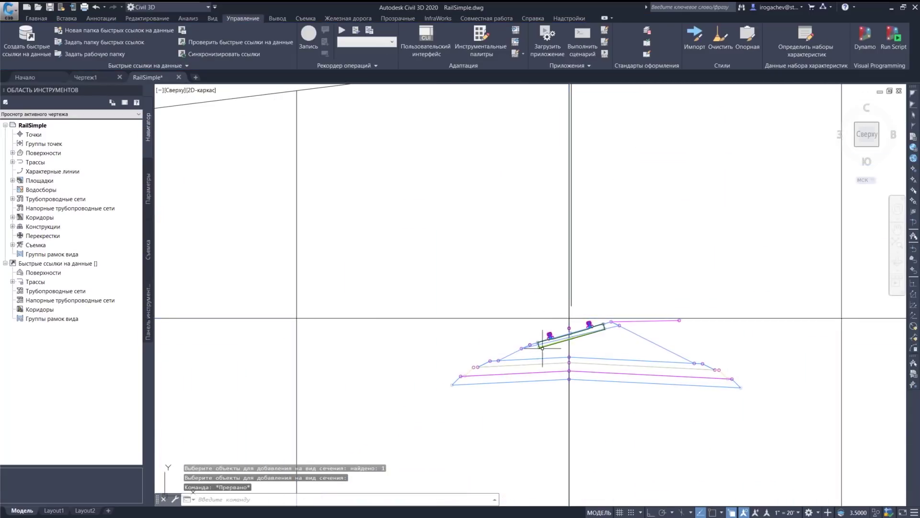
scroll(499, 383, "up", 8)
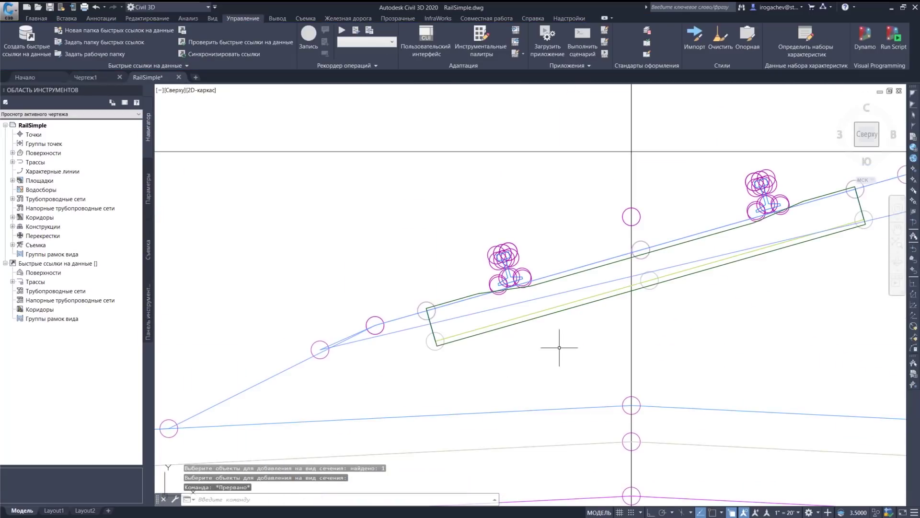
left_click(526, 311)
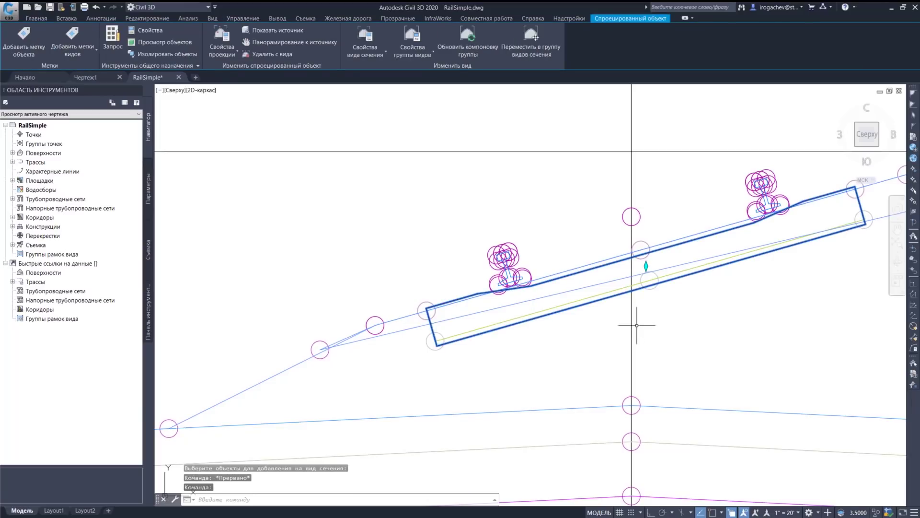
key("Escape")
Inspect the sleeper 3D solid on the corridor plan at the sample line near station 6+50
scroll(532, 240, "down", 10)
scroll(511, 192, "up", 8)
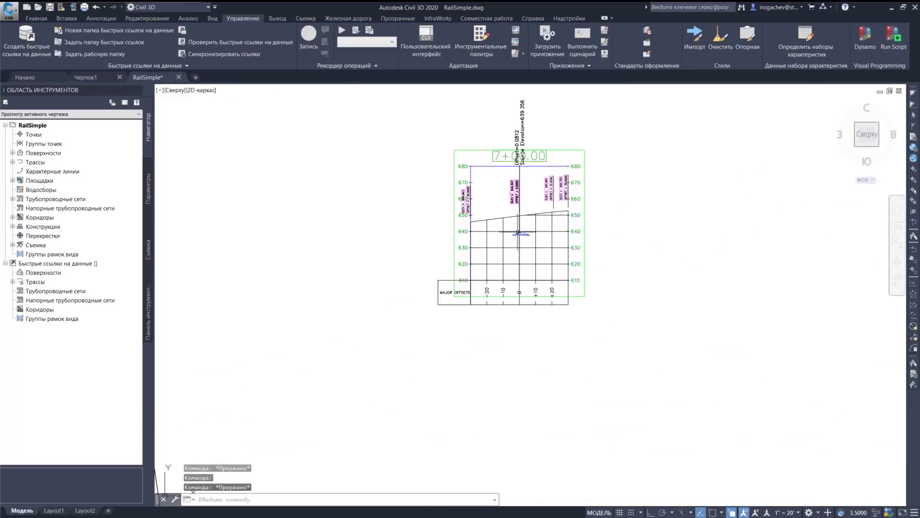
scroll(448, 278, "up", 8)
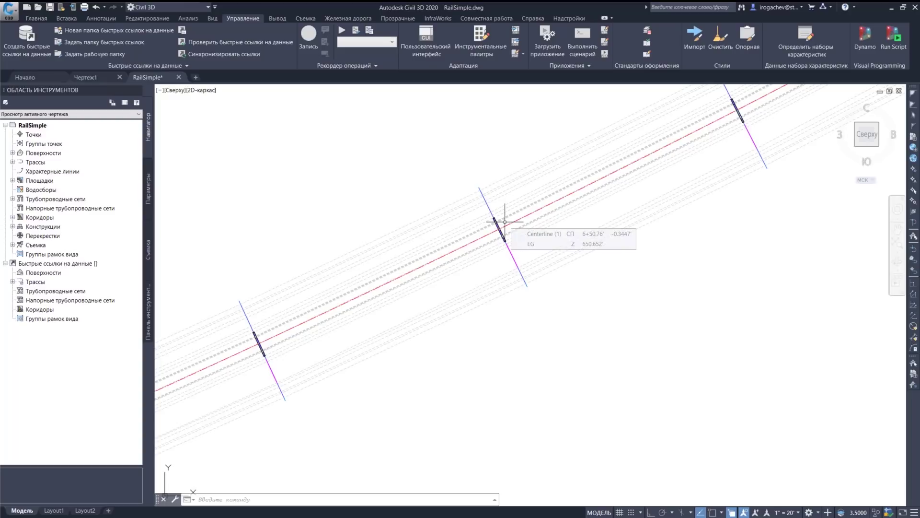
mouse_move(500, 223)
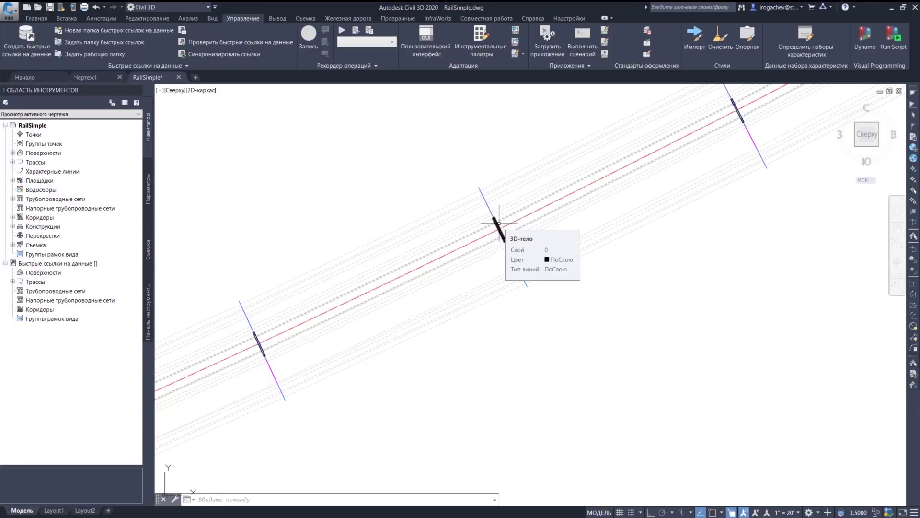
mouse_move(557, 242)
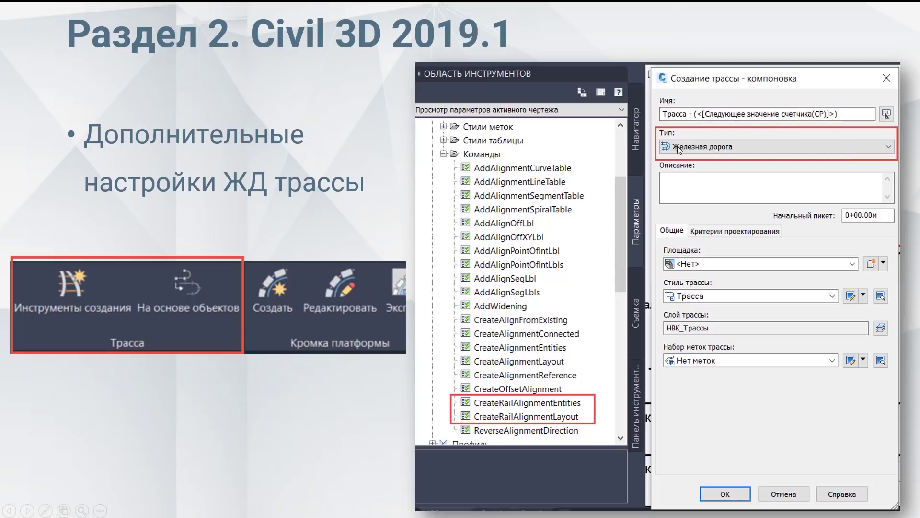
left_click(533, 420)
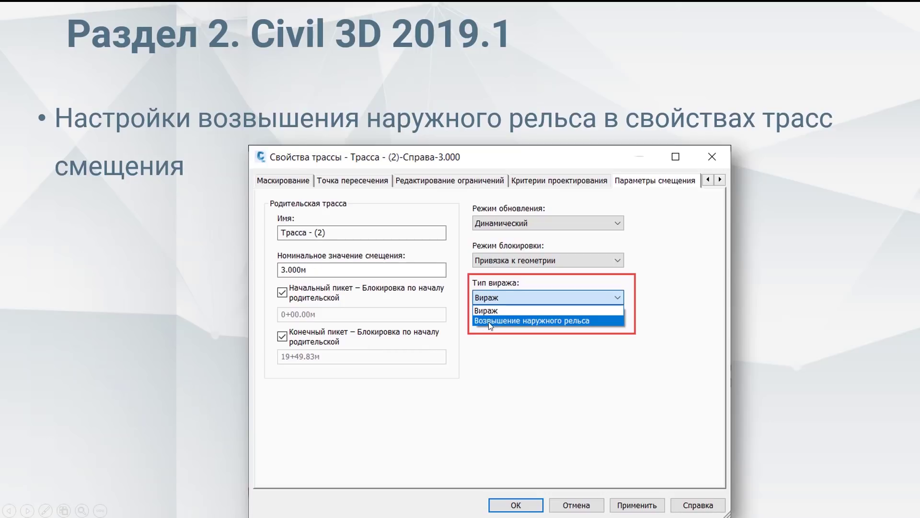
left_click(620, 372)
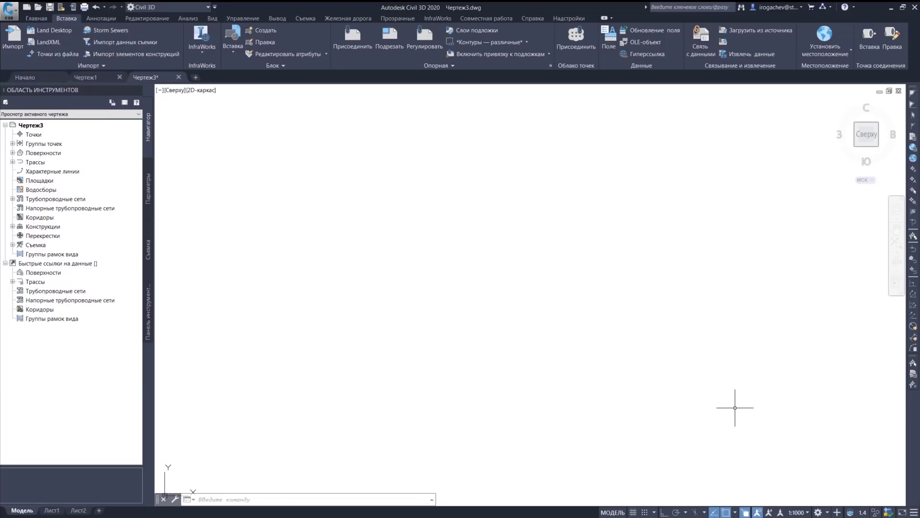
Open the tool palettes and look through the metric subassembly groups for lanes, shoulders, medians and generic elements
key("ctrl+3")
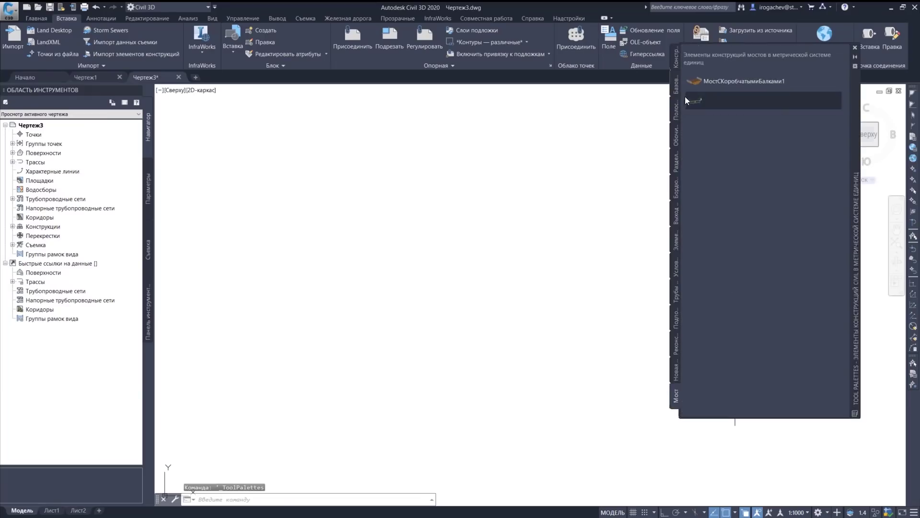
left_click(676, 86)
left_click(677, 111)
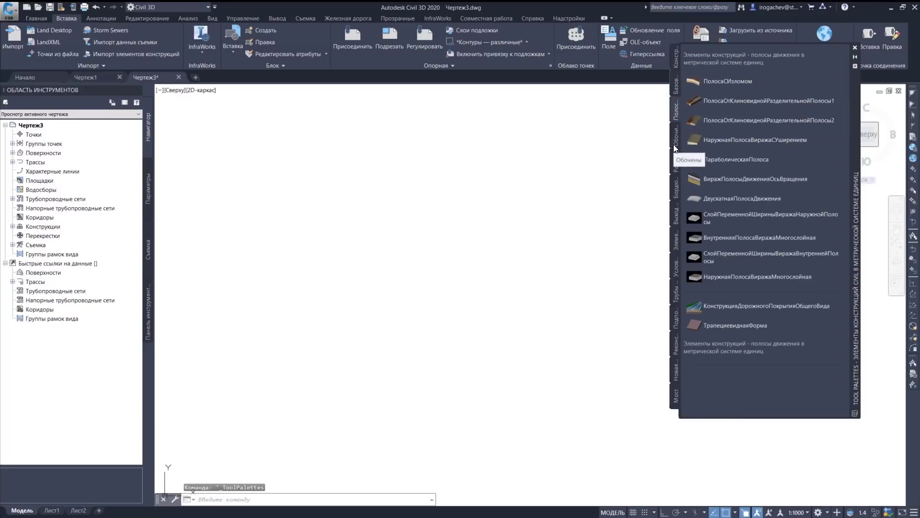
left_click(676, 136)
left_click(676, 165)
left_click(676, 242)
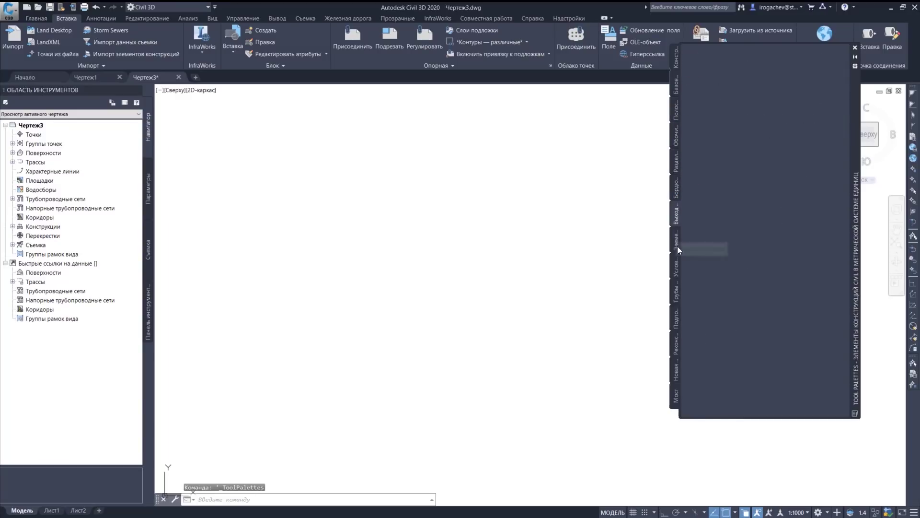
Show all tool palettes to review the Imperial Rail Subassemblies, and return to the metric Civil subassembly palettes
right_click(858, 307)
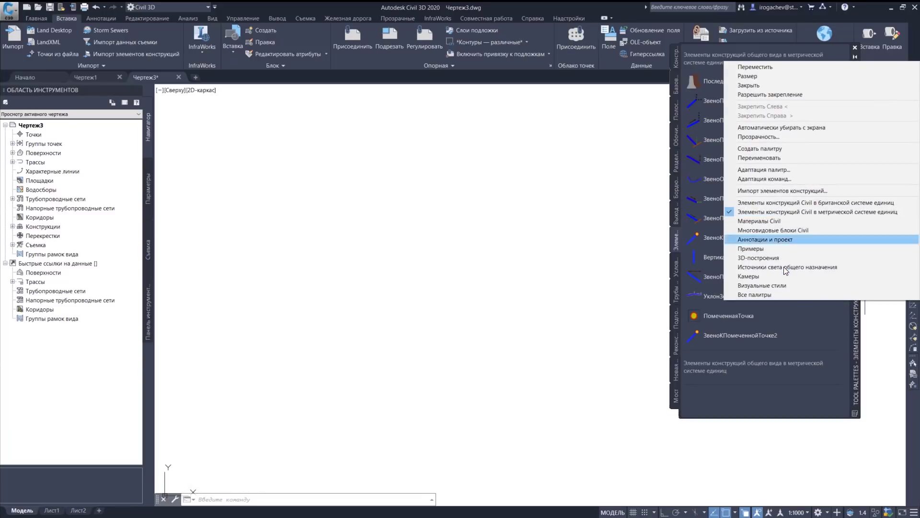
left_click(756, 294)
left_click(676, 401)
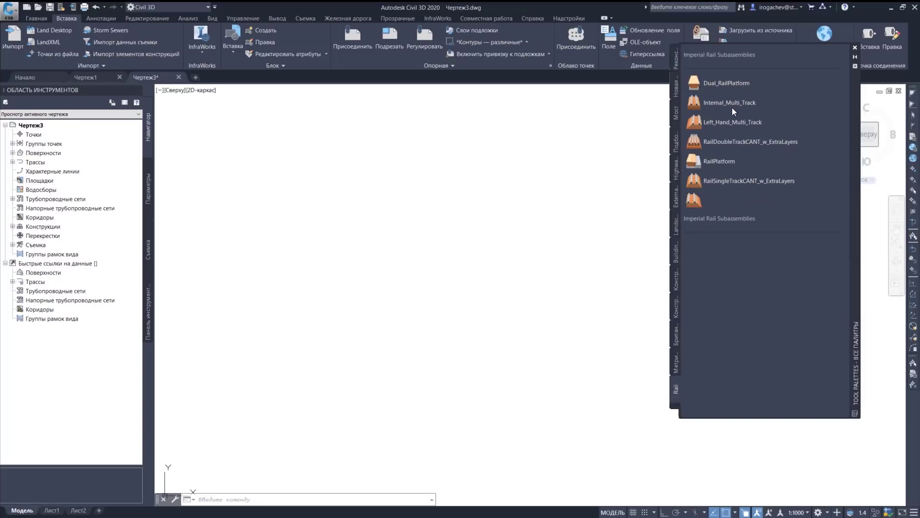
right_click(856, 297)
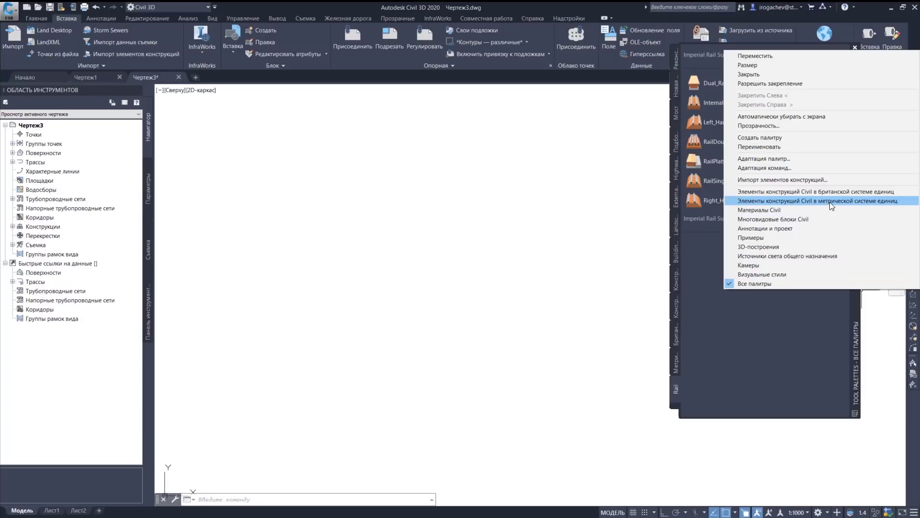
left_click(832, 201)
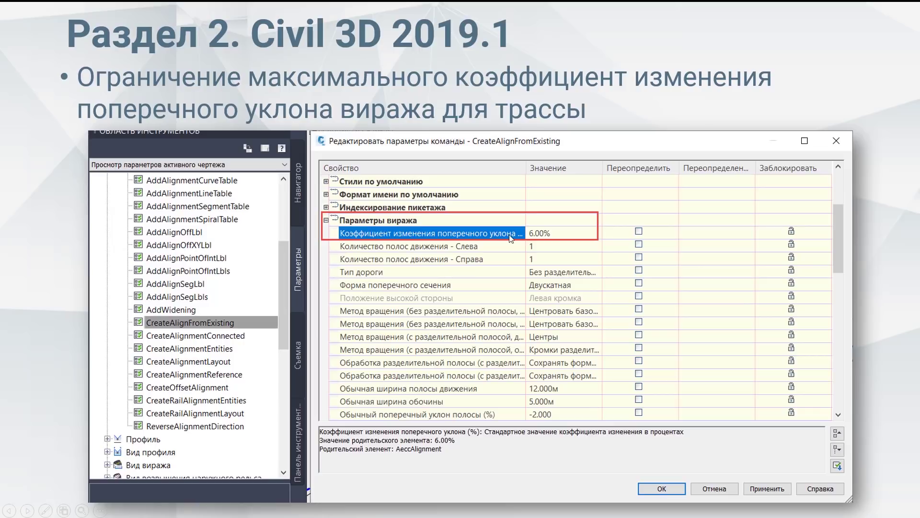
left_click(778, 359)
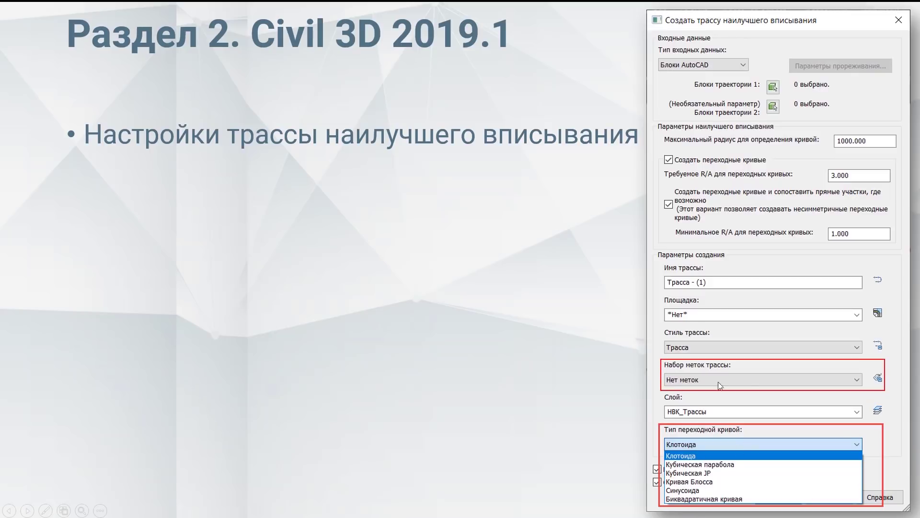
key("Right")
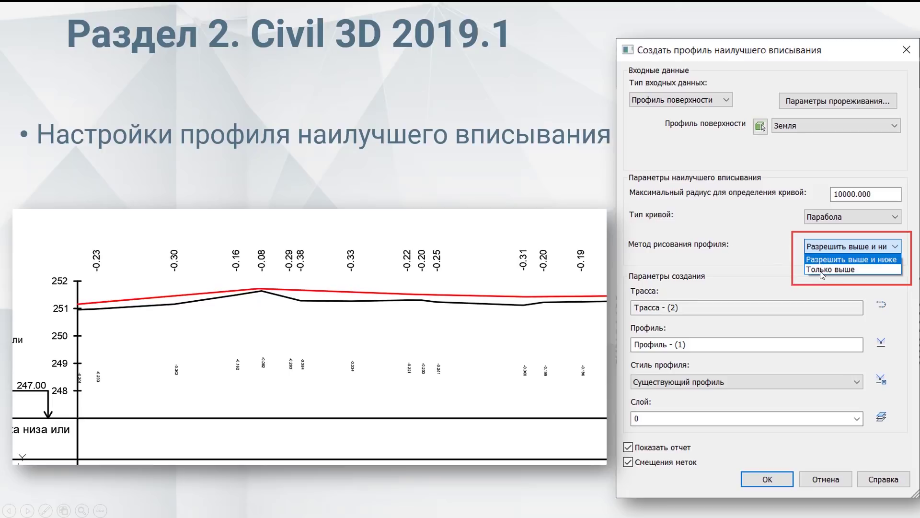
left_click(795, 286)
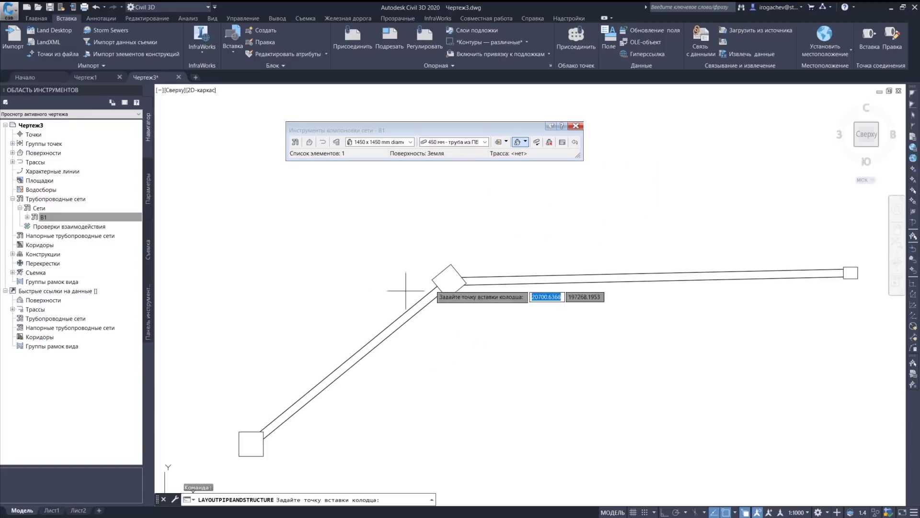
Review the structure connection point options, and place a new 1450 x 1450 mm structure above the existing pipe run
middle_click_drag(495, 170, 493, 262)
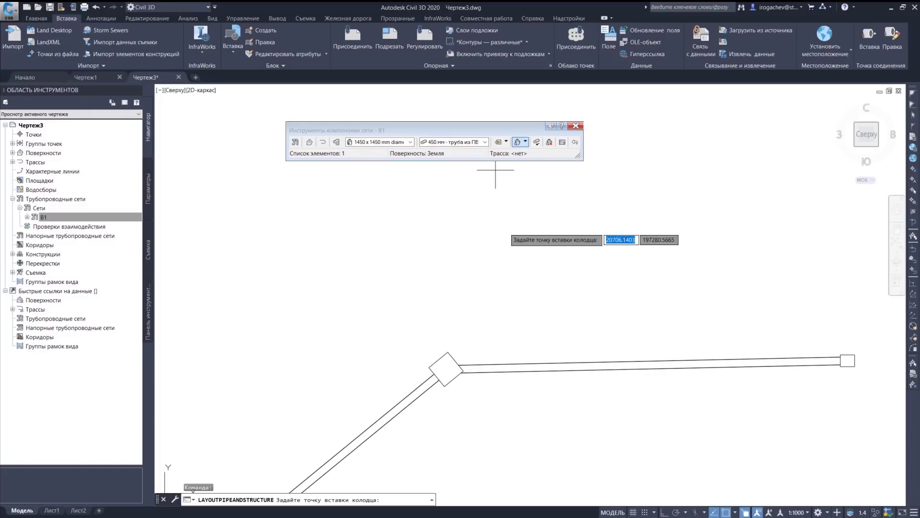
left_click(507, 142)
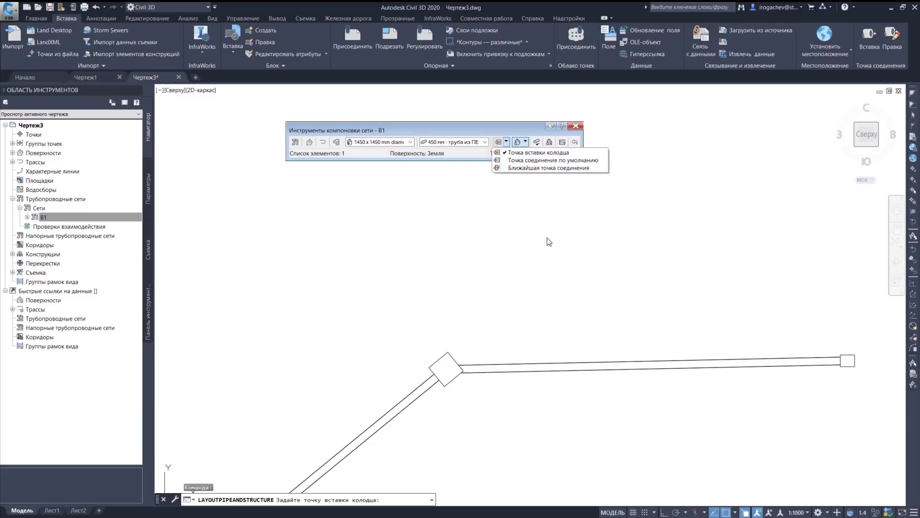
left_click(568, 193)
middle_click_drag(568, 193, 598, 163)
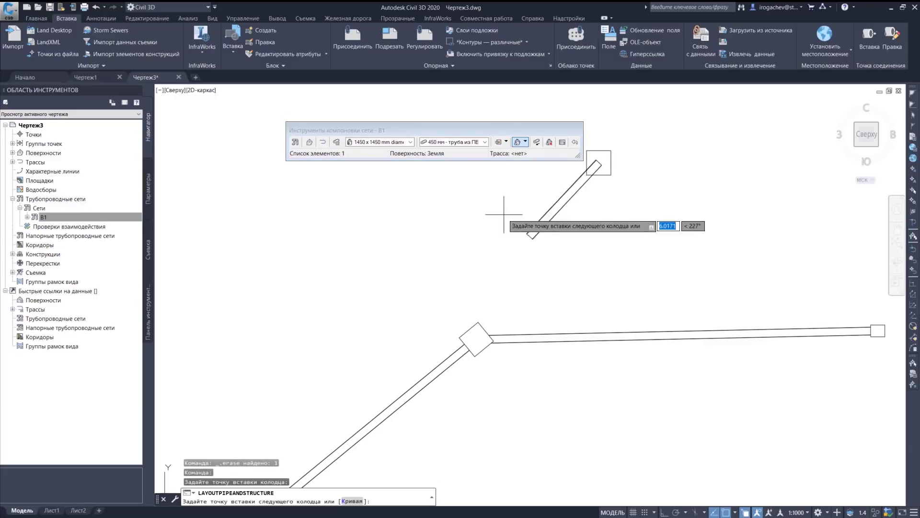
Connect the new 450 mm pipe to the rotated square structure at the bend with object snap off, and end the layout
scroll(479, 311, "up", 4)
key("F3")
key("F3")
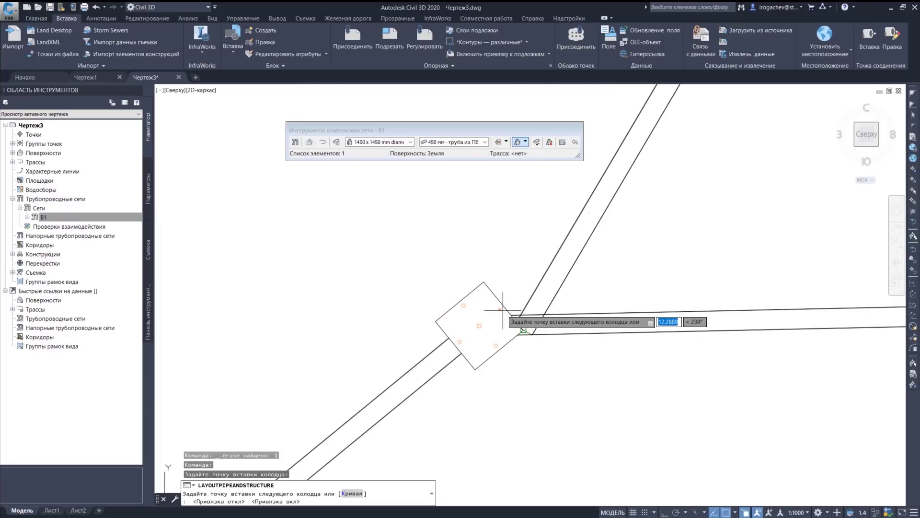
key("F3")
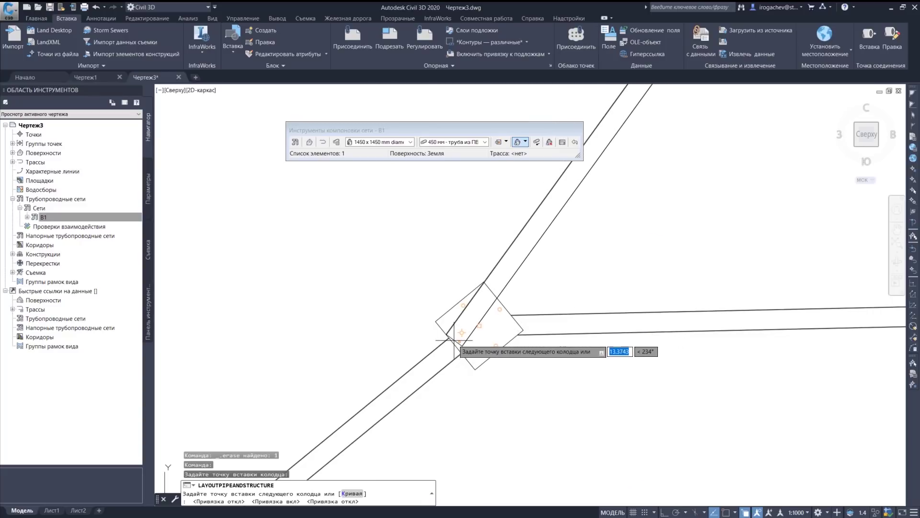
left_click(487, 311)
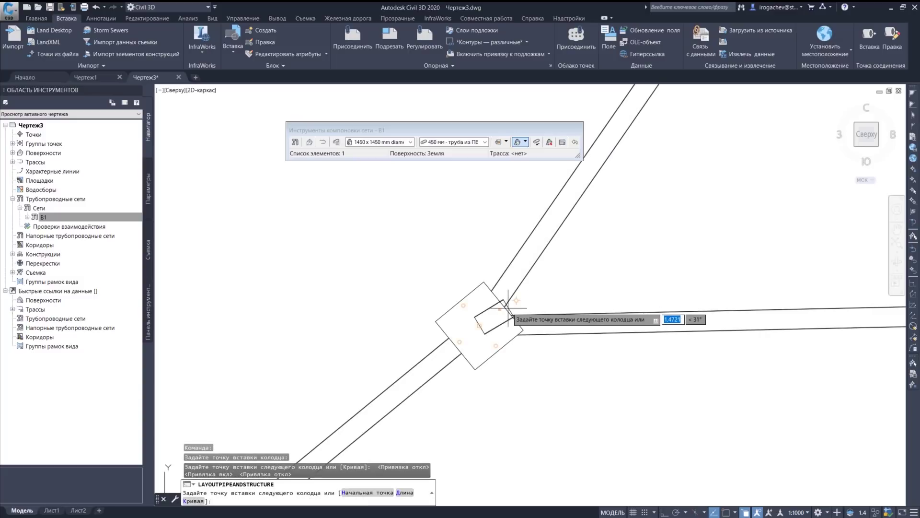
key("Return")
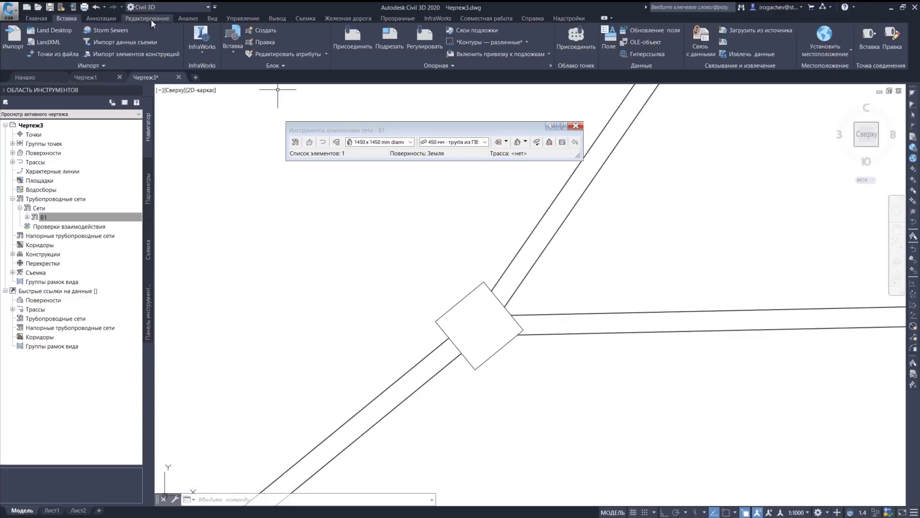
Review the structure catalogs offered in the pipe network catalog settings, and close the settings without applying them
left_click(36, 19)
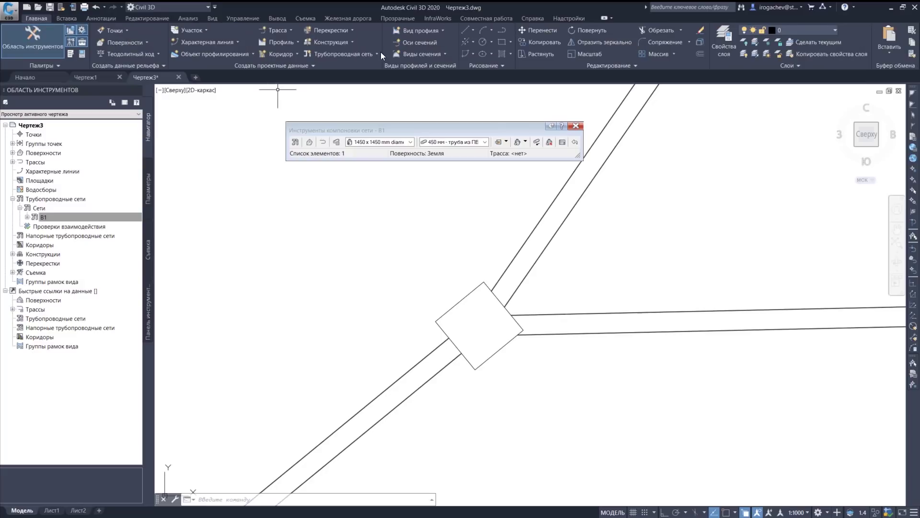
left_click(346, 65)
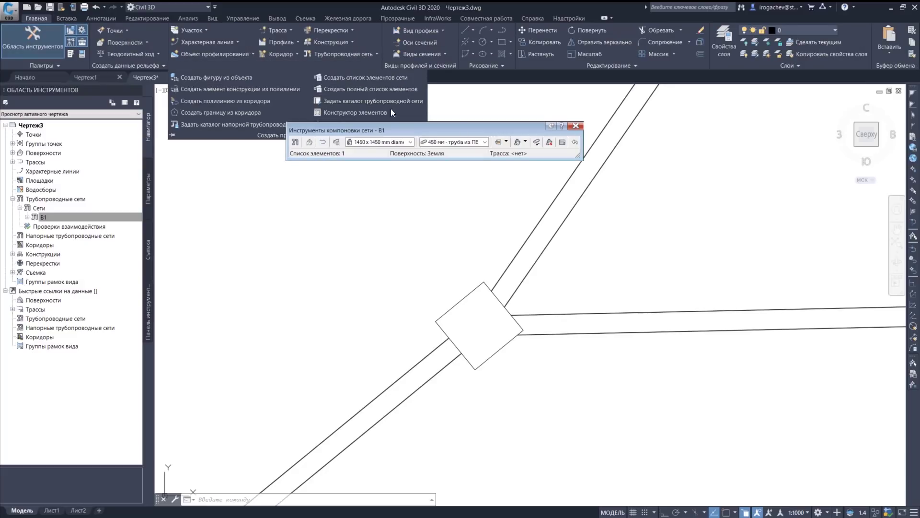
left_click(378, 101)
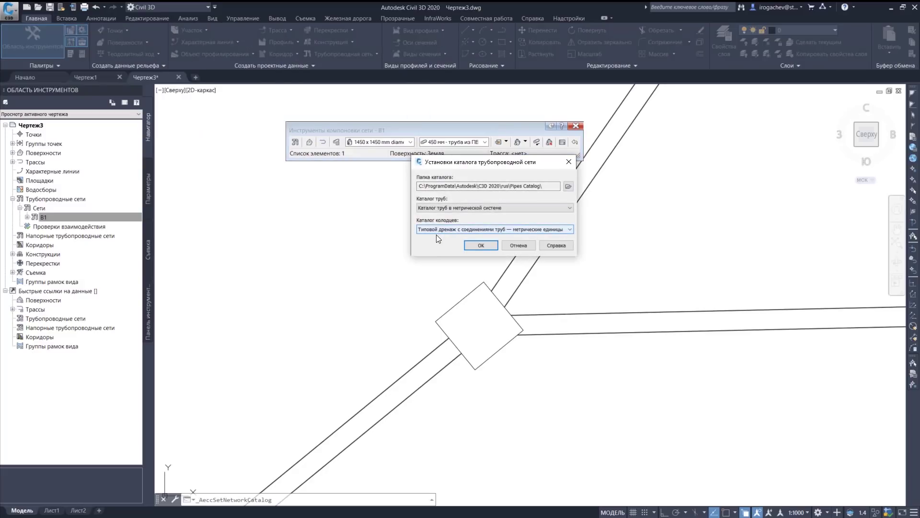
left_click(426, 229)
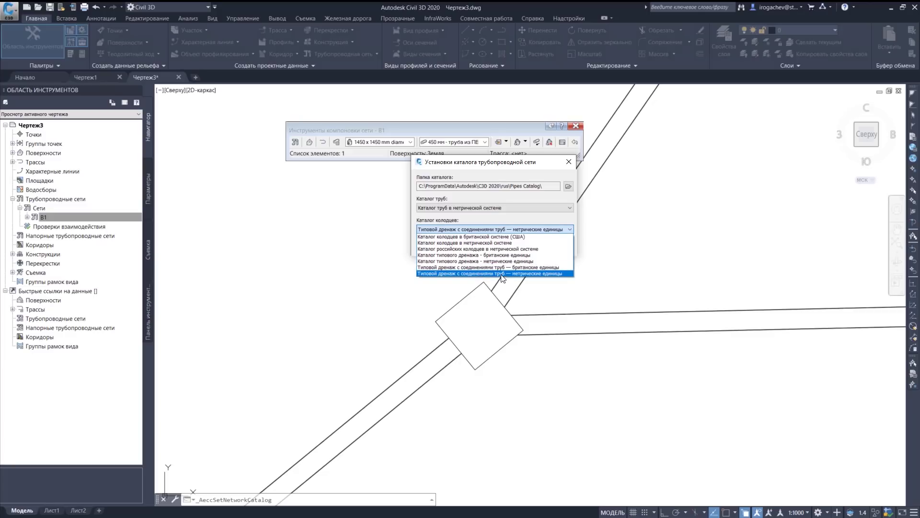
left_click(524, 222)
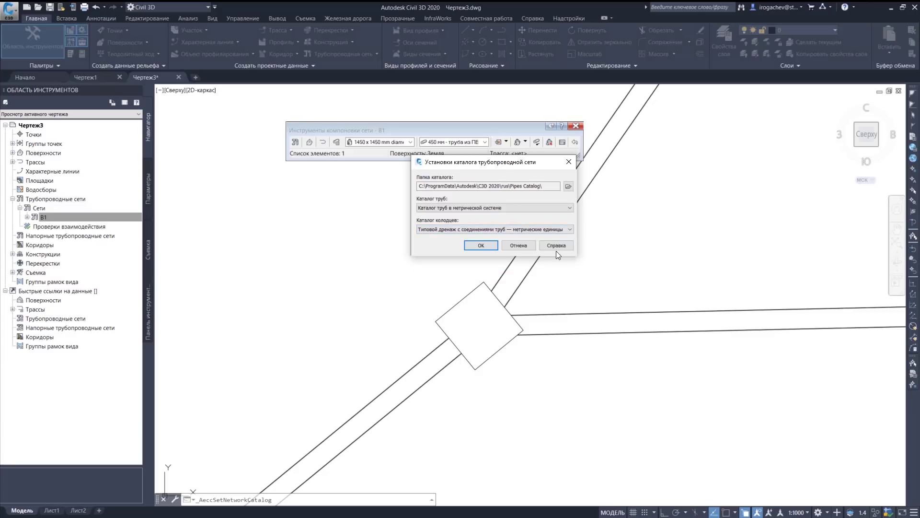
left_click(523, 247)
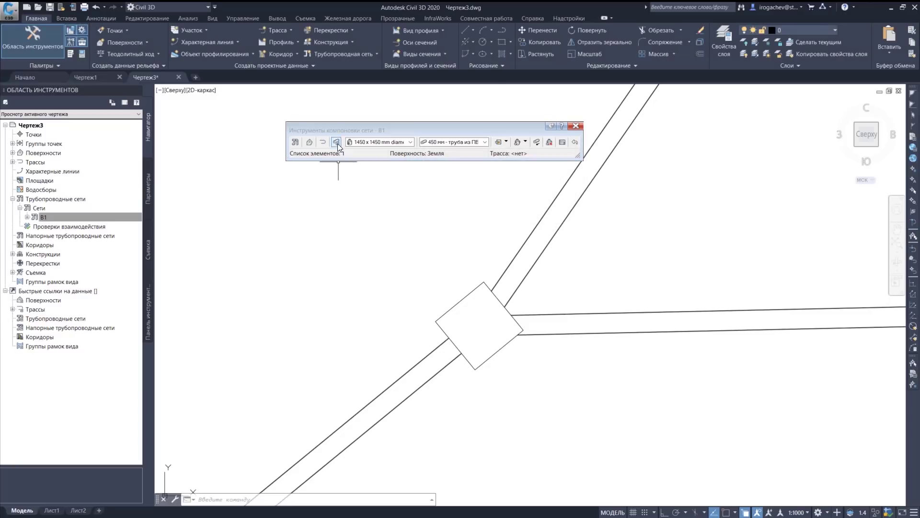
Open parts list 1 for editing and bring up the part catalog for its structures
left_click(604, 169)
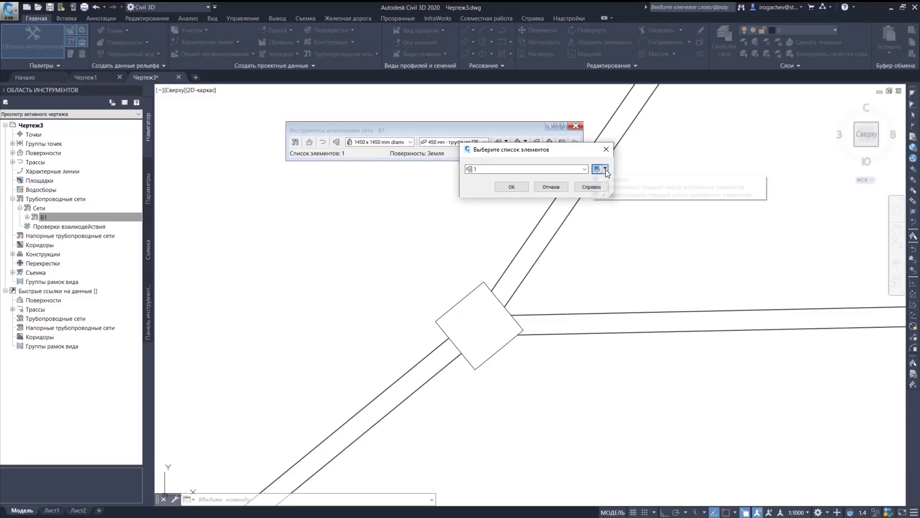
left_click(605, 195)
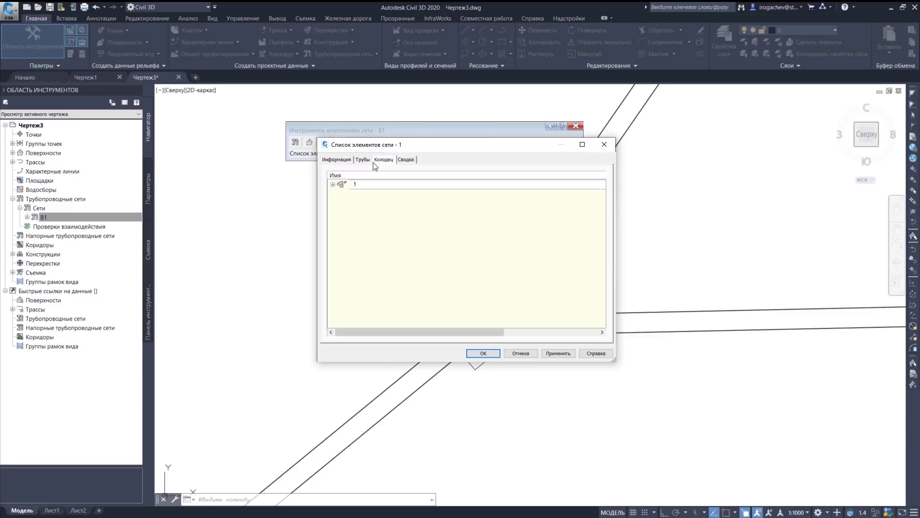
left_click(372, 185)
right_click(372, 187)
left_click(376, 188)
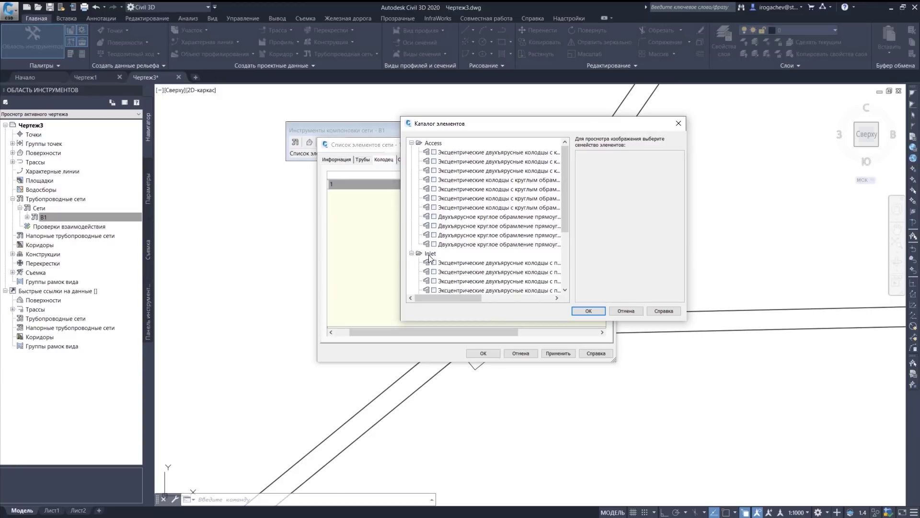
Look through the Access and Inlet structure families, previewing an eccentric two-tier circular structure and a square structure with a rectangular frame
left_click(425, 144)
left_click(429, 253)
left_click(427, 144)
left_click(433, 152)
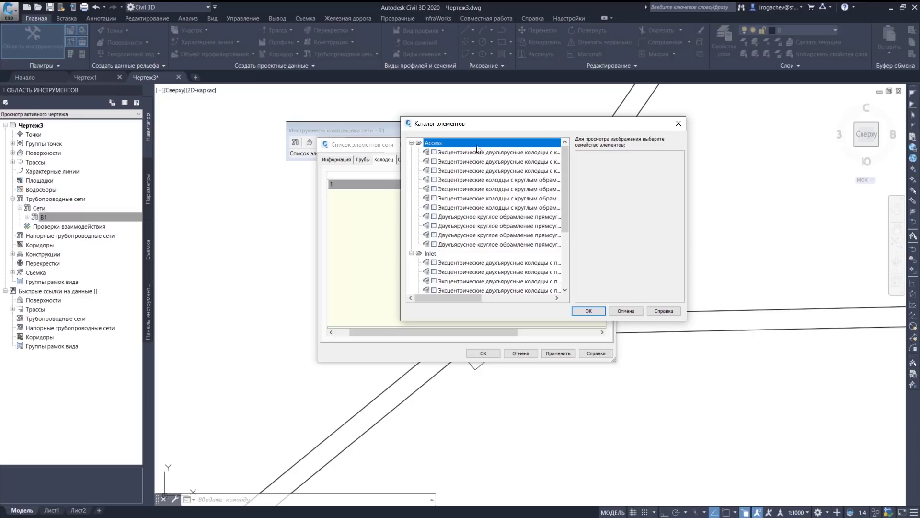
left_click(472, 161)
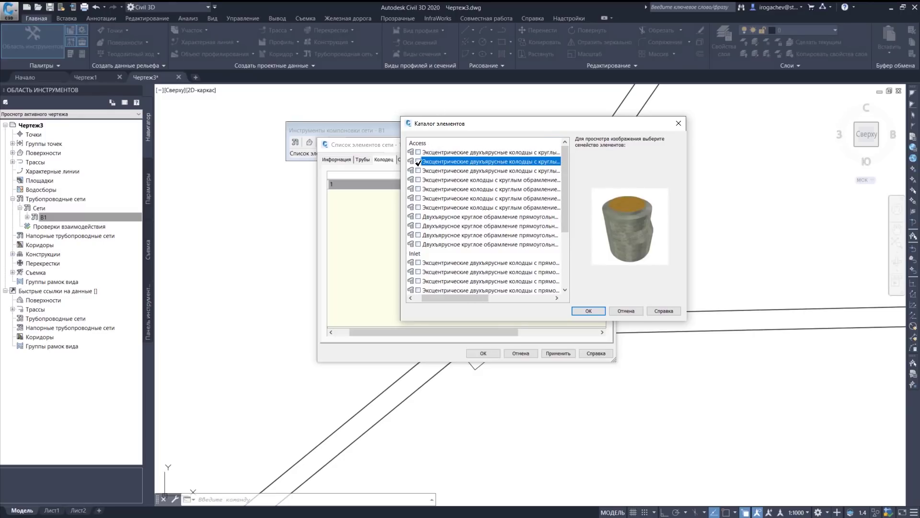
scroll(413, 242, "down", 3)
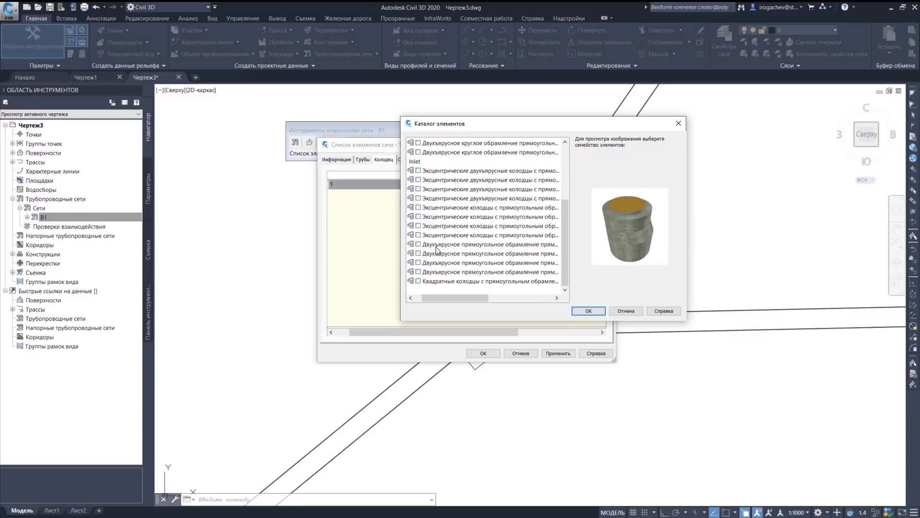
left_click(434, 277)
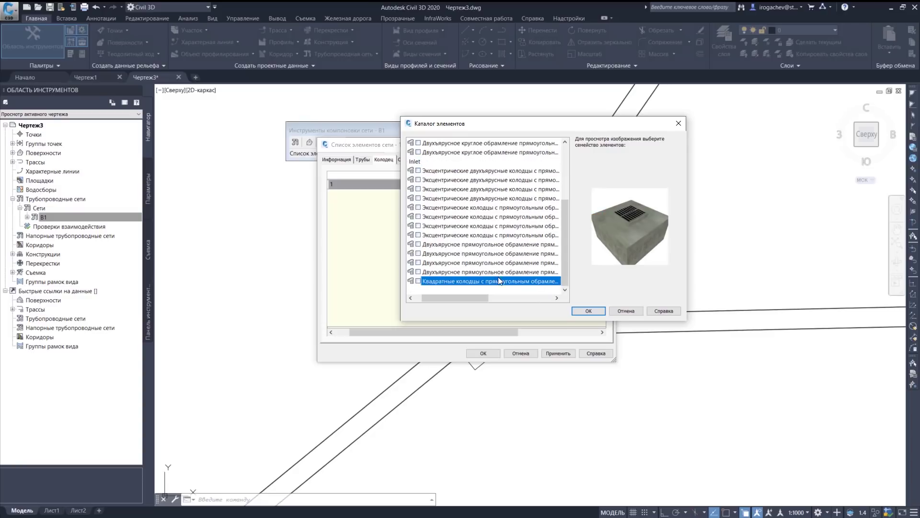
Try adding an eccentric and a square rectangular-frame Inlet family to parts list 1, and discard the list edits
left_click(416, 208)
left_click(418, 281)
left_click(589, 311)
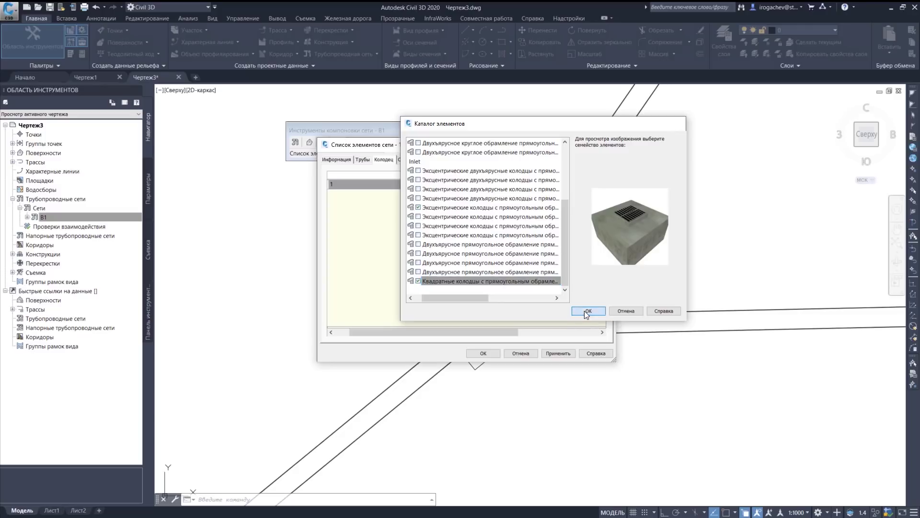
left_click(519, 353)
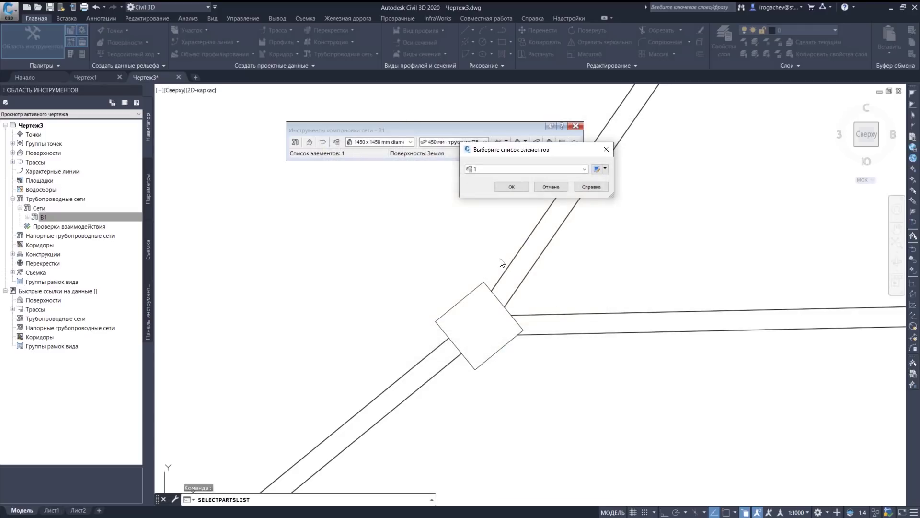
Assign parts list B1 to the pipe network layout
left_click(569, 170)
left_click(482, 187)
left_click(510, 186)
Choose a structure from the ГОСТ 8020-90 Серия 3.900.1-14 family and check the connection point options for it
left_click(395, 141)
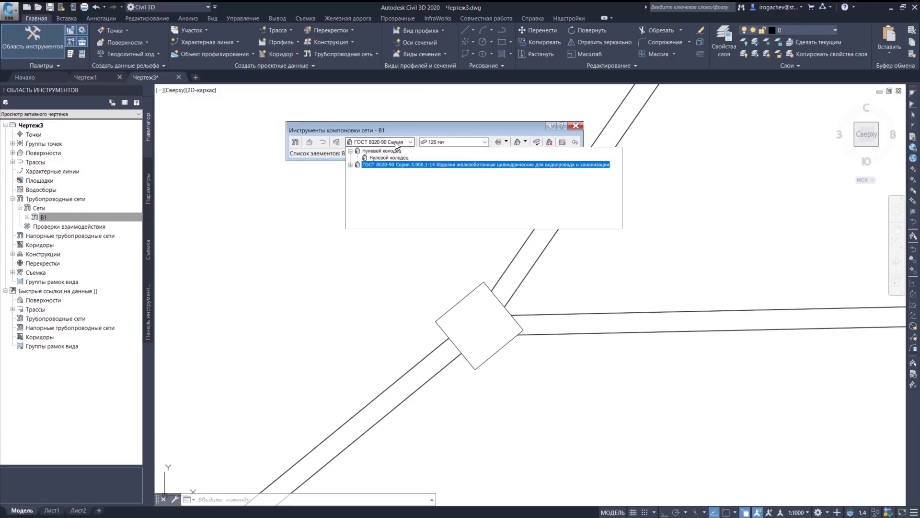
double_click(387, 166)
left_click(388, 180)
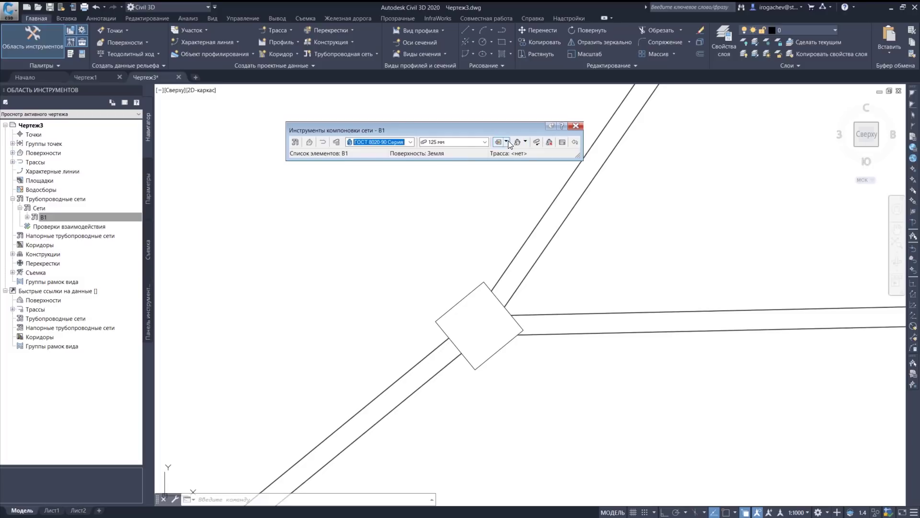
left_click(506, 141)
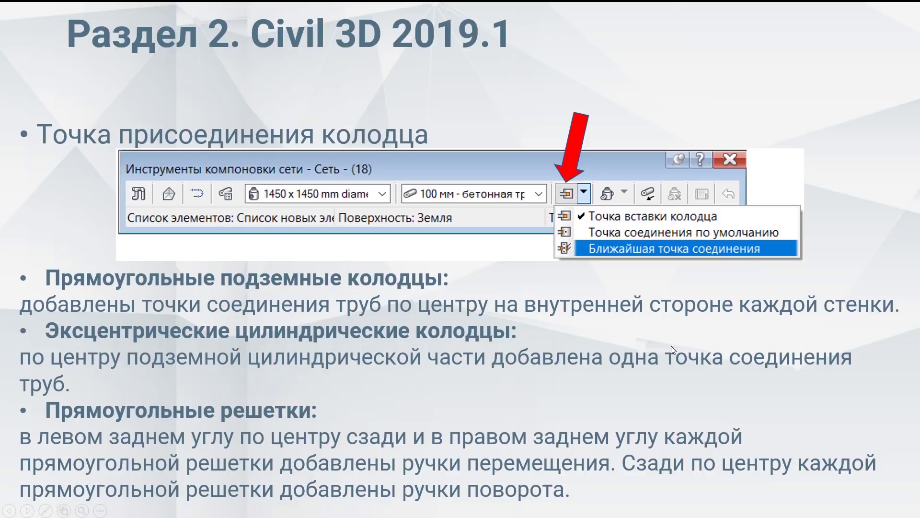
key("Right")
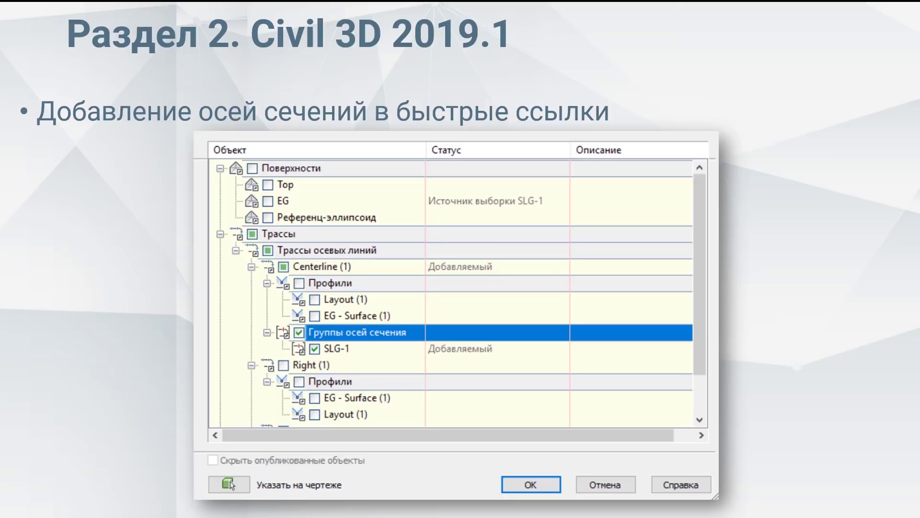
left_click(444, 318)
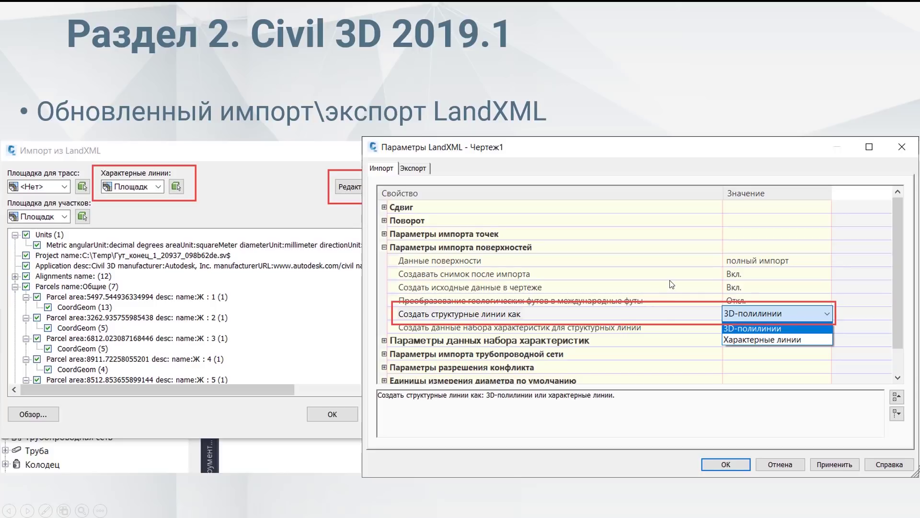
key("Right")
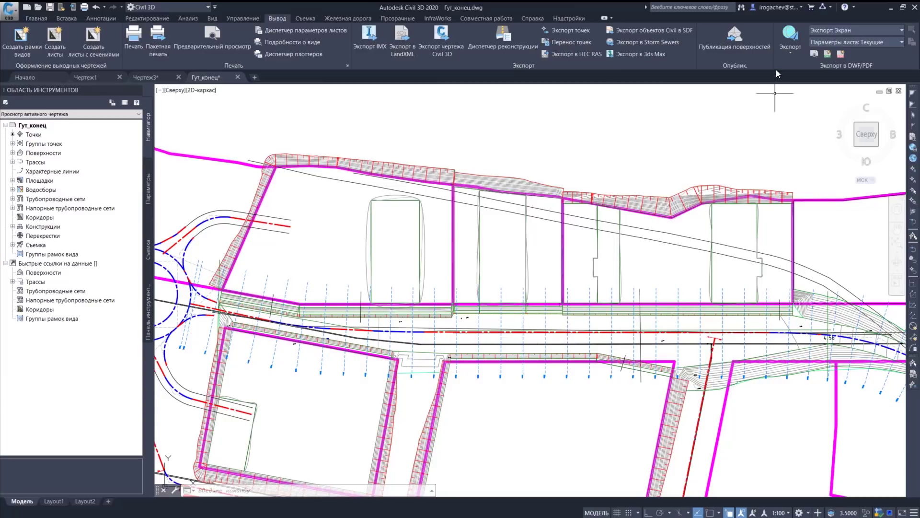
Inspect the graded site surface in the Object Viewer from several angles and at close range, and close the viewer
left_click(744, 40)
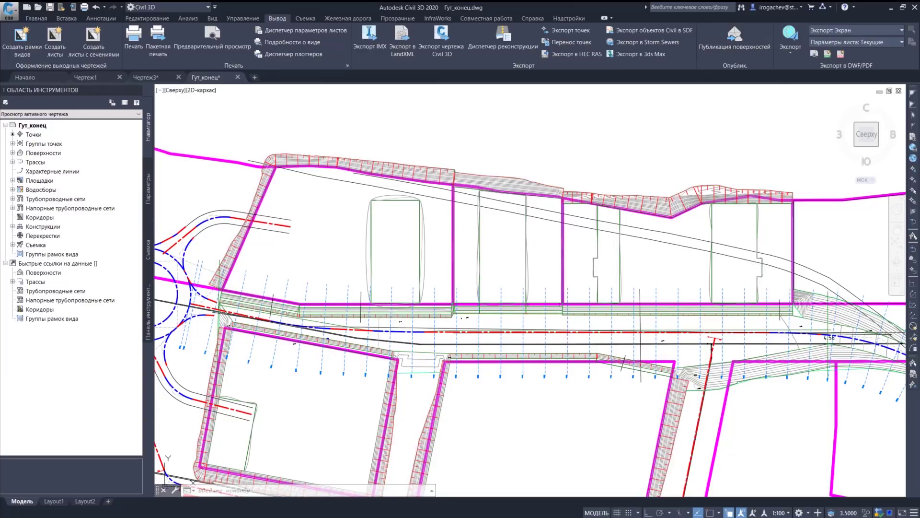
left_click(489, 176)
right_click(536, 151)
left_click(589, 286)
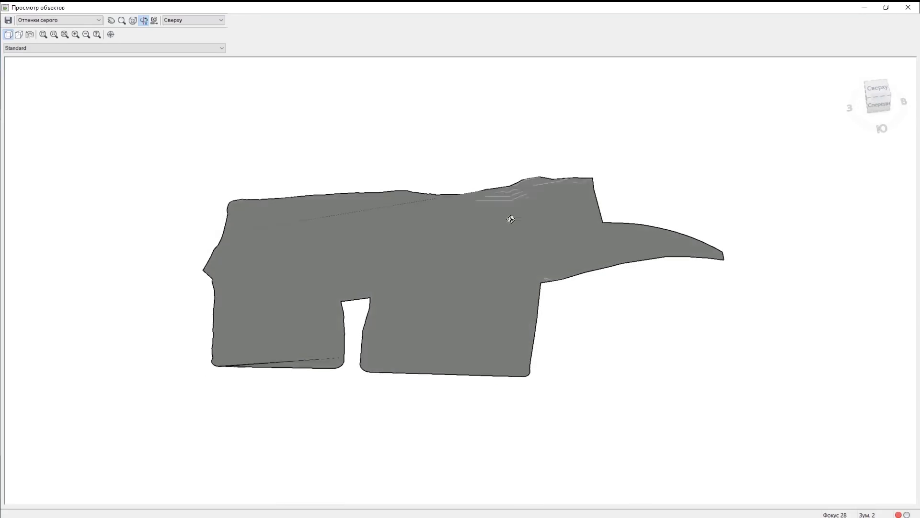
left_click_drag(511, 219, 432, 254)
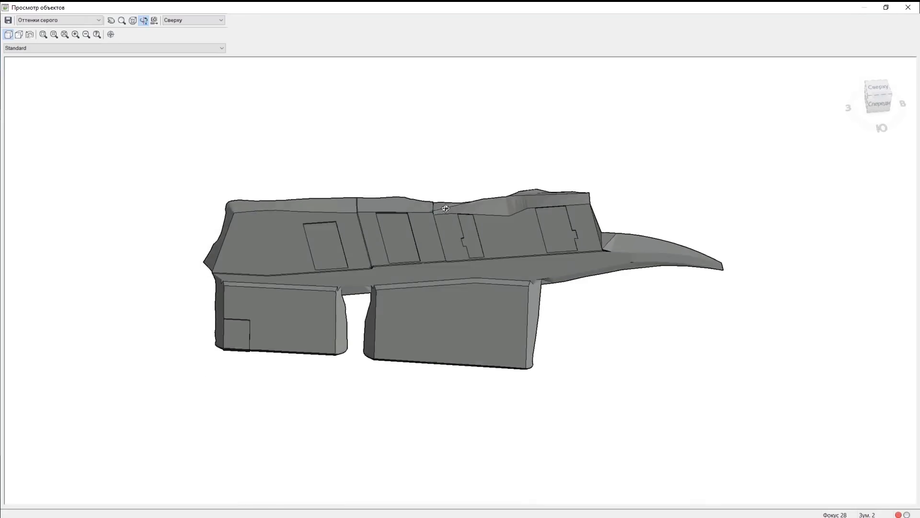
scroll(353, 289, "up", 5)
left_click_drag(353, 290, 536, 322)
scroll(355, 289, "up", 3)
scroll(536, 322, "down", 8)
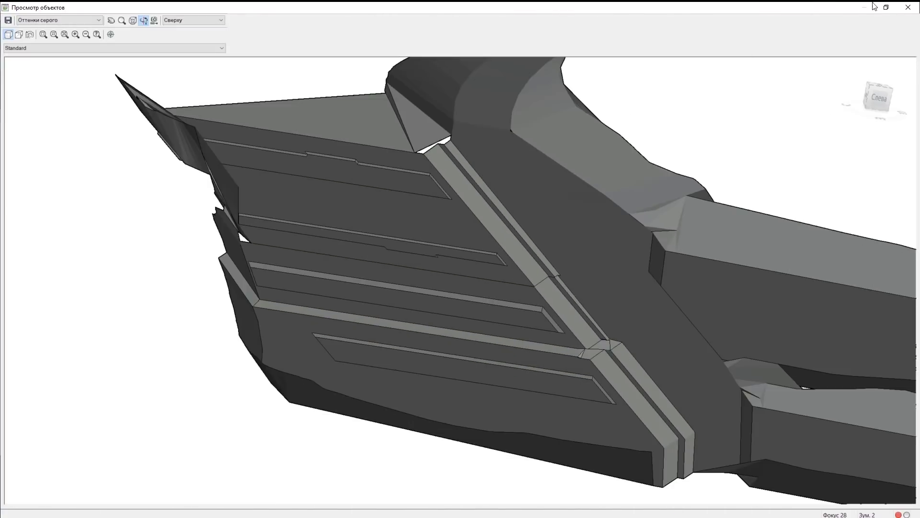
left_click(908, 7)
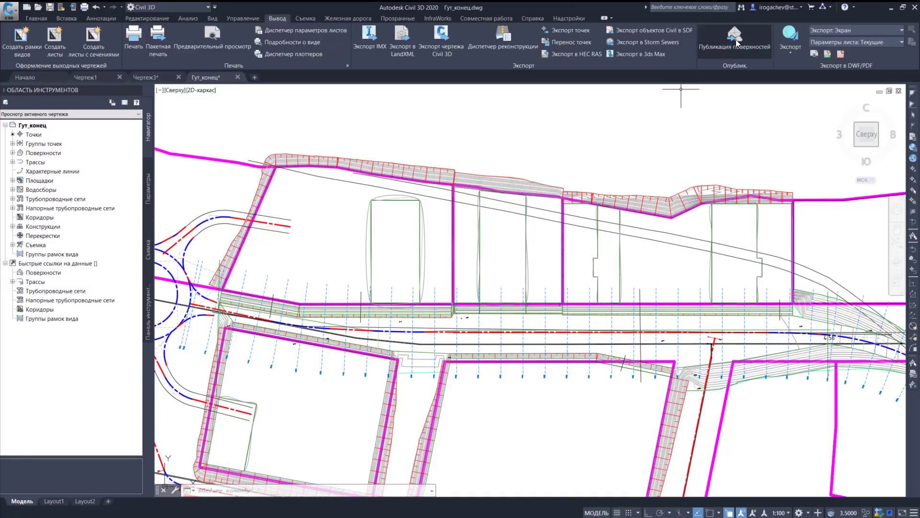
Publish only the General Grade surface to the shared file Гут_конец.shared.dwg in the Тестовый project's Project Files folder
left_click(735, 36)
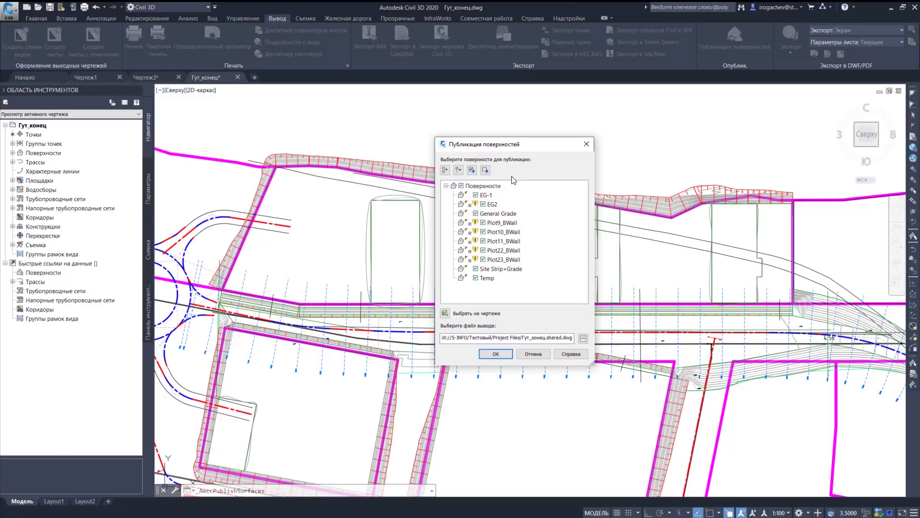
left_click(461, 185)
left_click(475, 213)
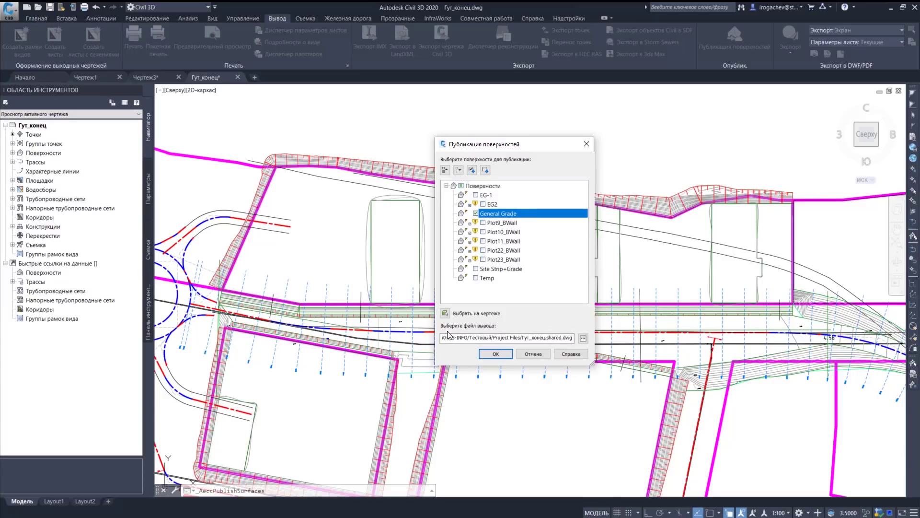
left_click(583, 338)
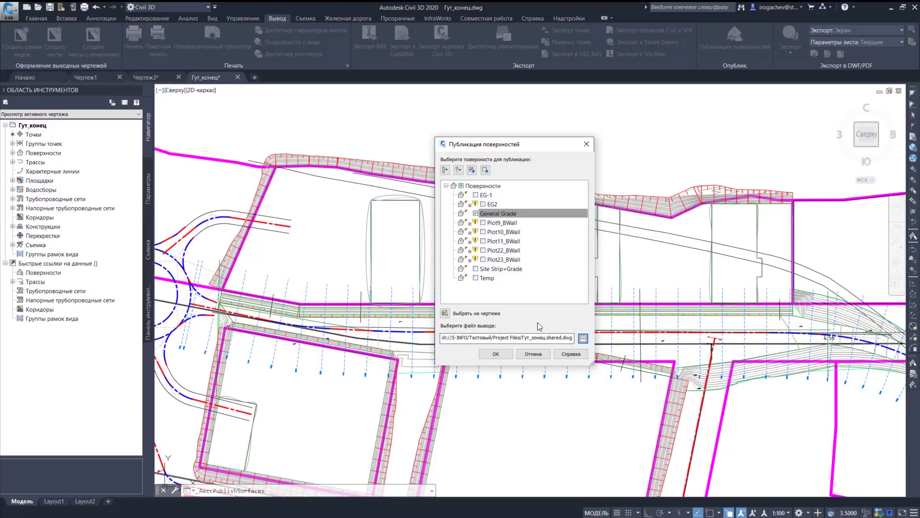
left_click(496, 353)
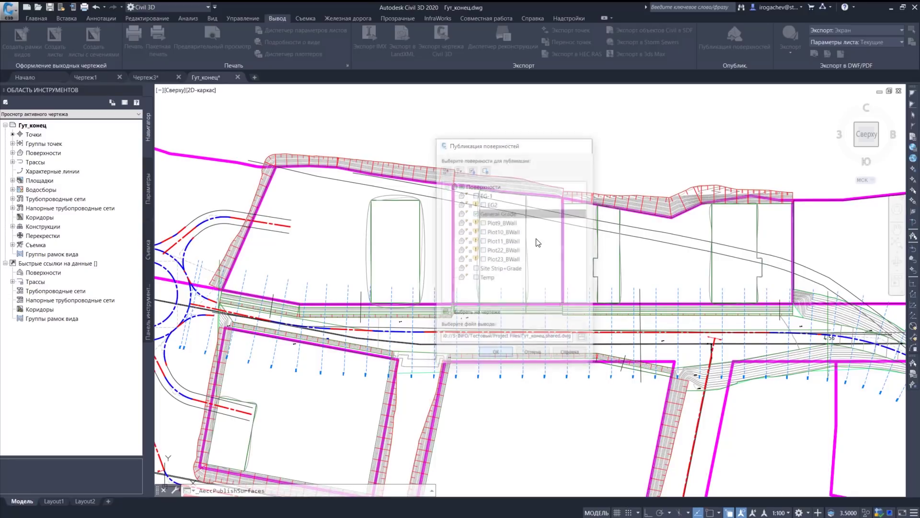
left_click(450, 262)
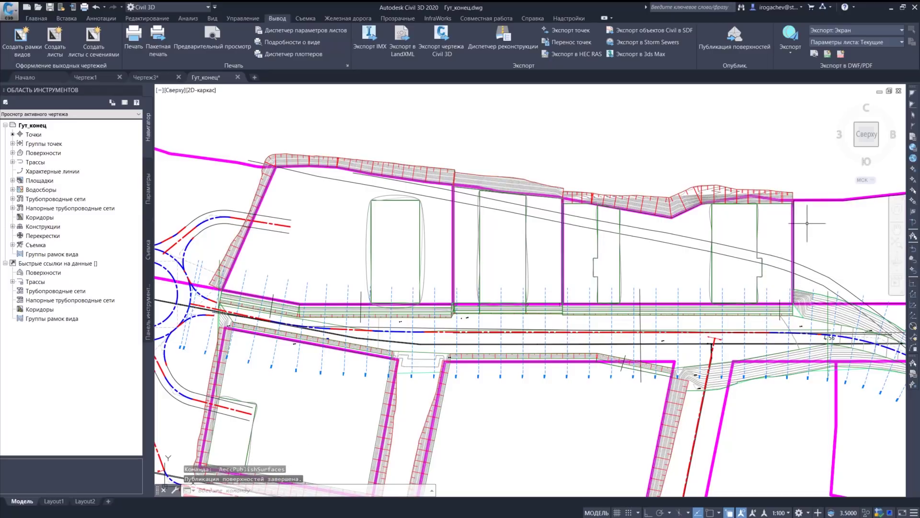
Switch to Revit 2020 and create a new project from the Шаблон строительства template
mouse_move(570, 398)
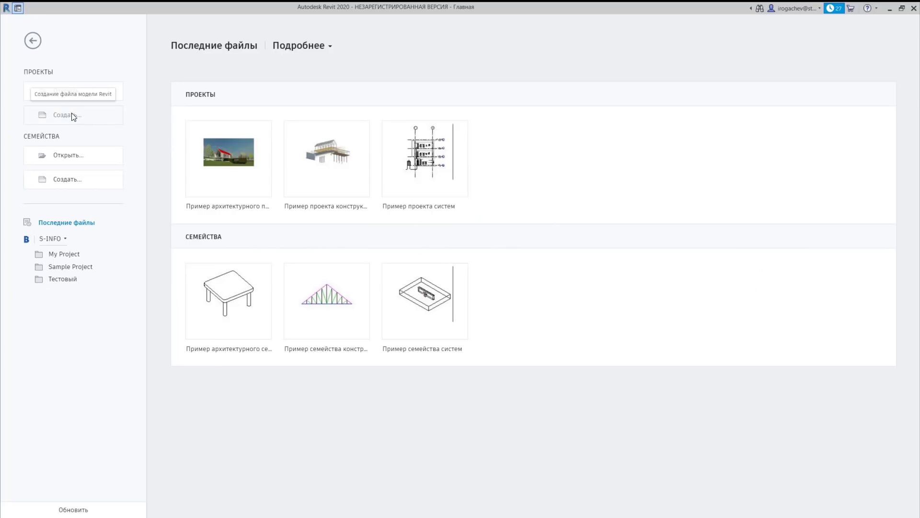
left_click(113, 123)
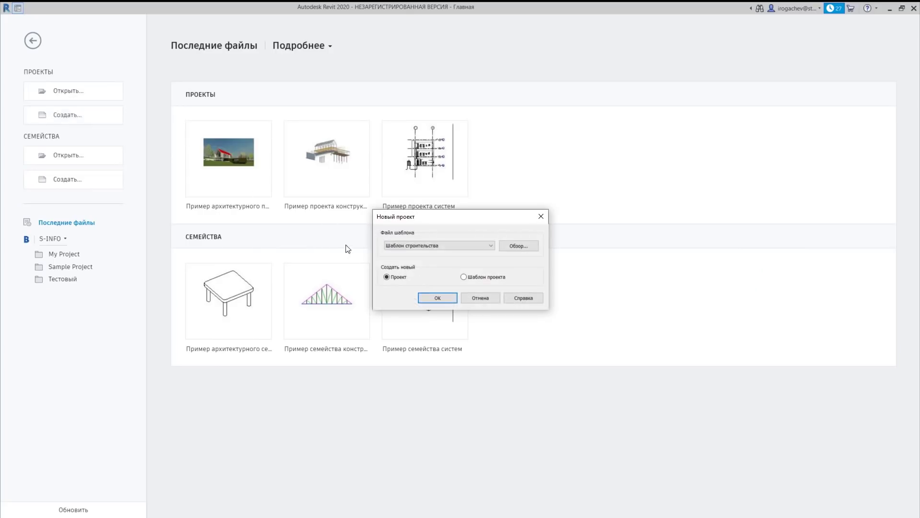
left_click(429, 296)
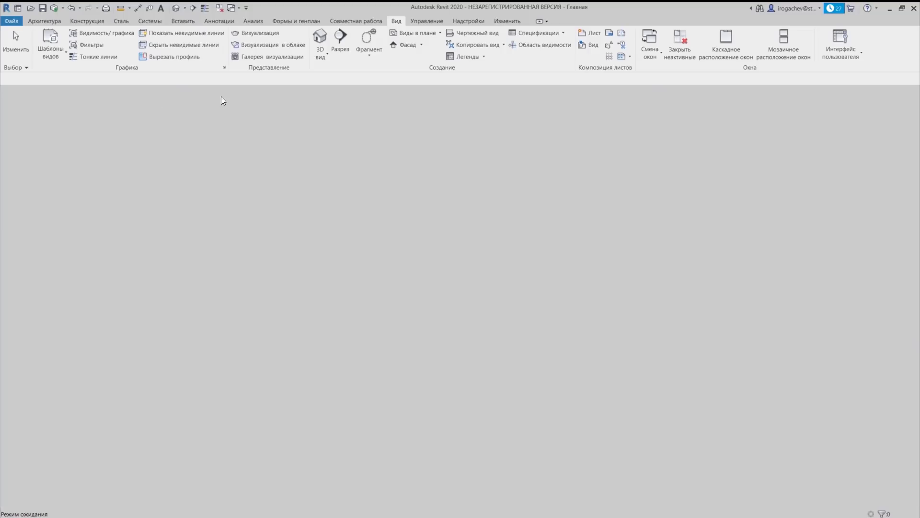
Link the published topography Гут_конец from the Тестовый project's Project Files folder into the project, and dismiss the notices
left_click(190, 23)
left_click(100, 44)
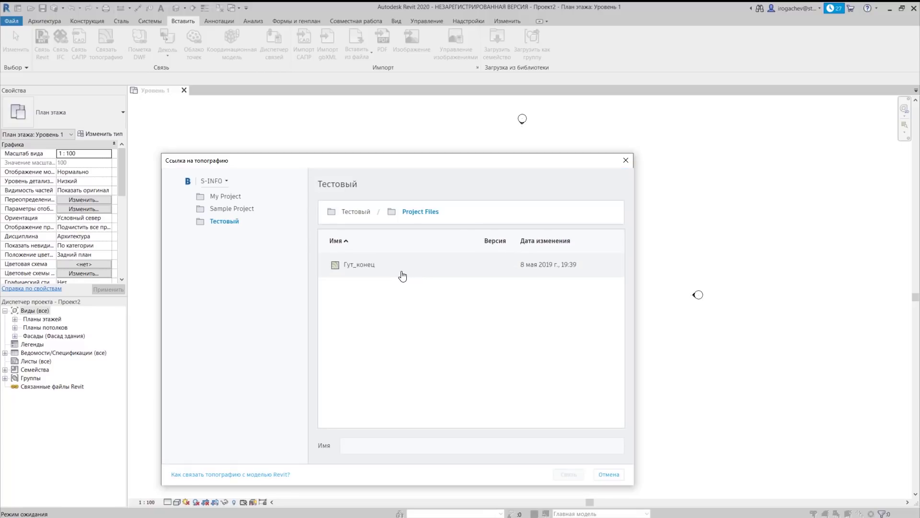
left_click(401, 276)
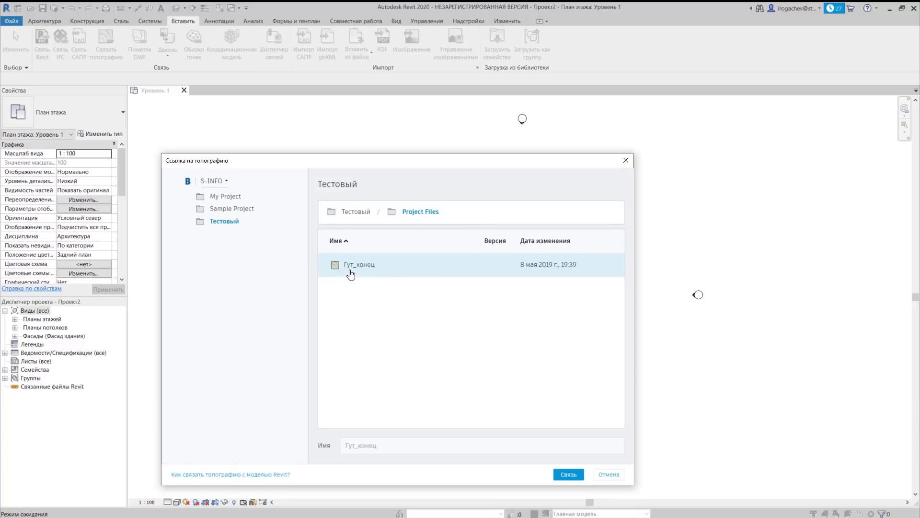
left_click(569, 474)
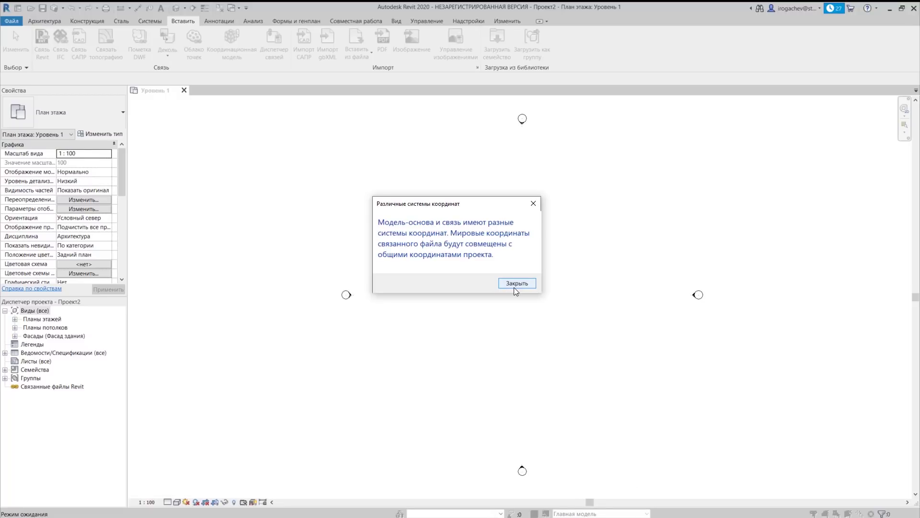
left_click(517, 284)
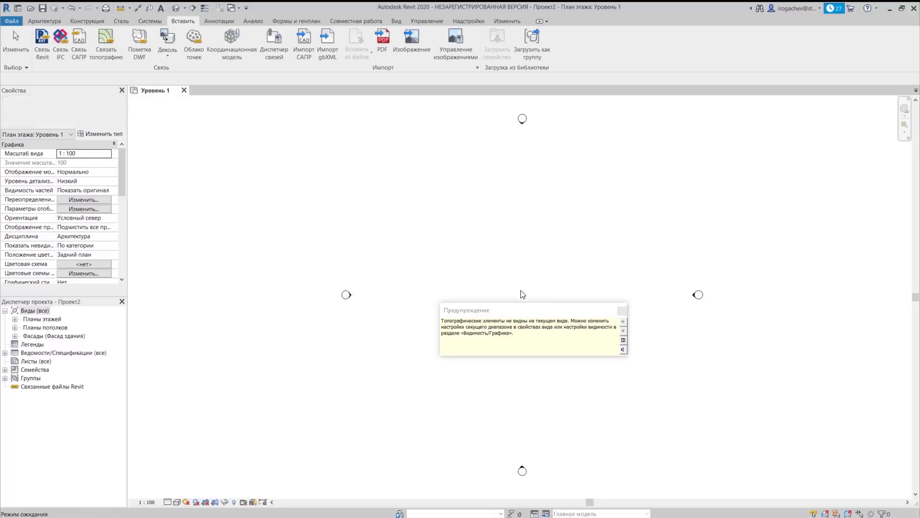
left_click(622, 311)
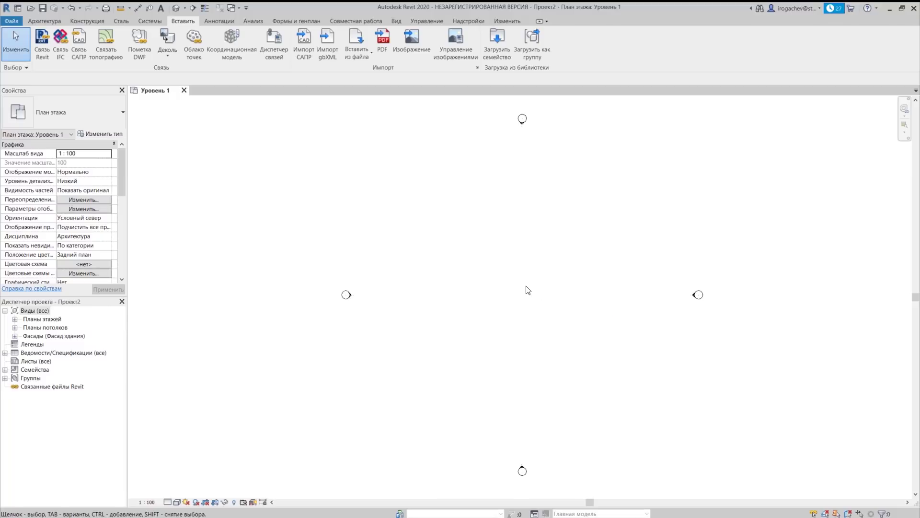
Open the default 3D view and set its visual style to Тонированный
key("3")
key("d")
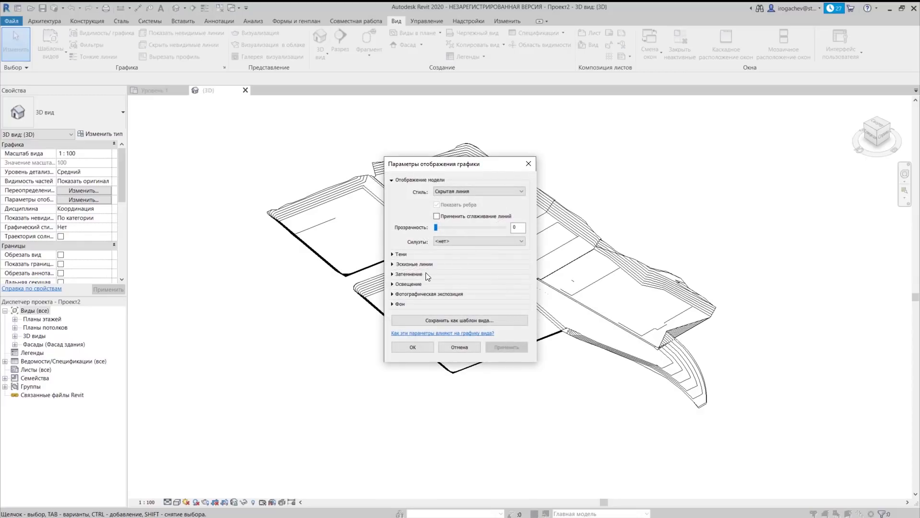
left_click(458, 191)
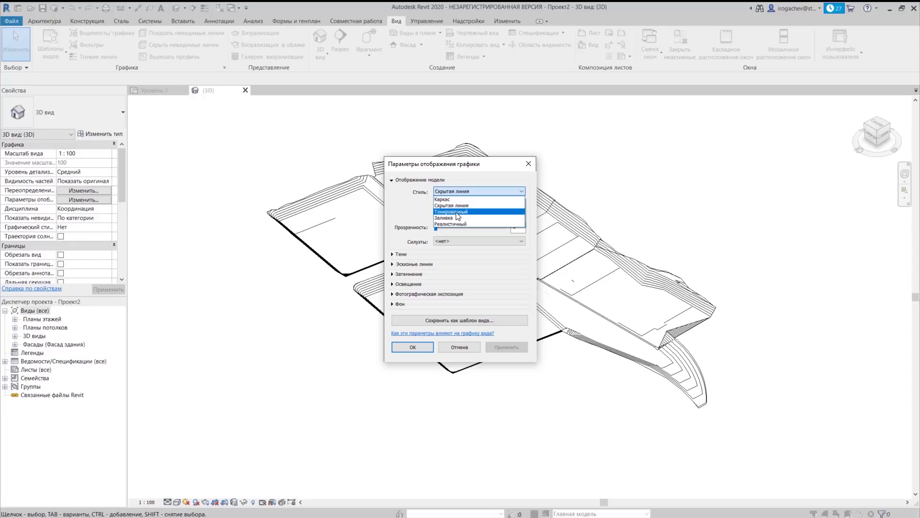
left_click(458, 211)
left_click(407, 347)
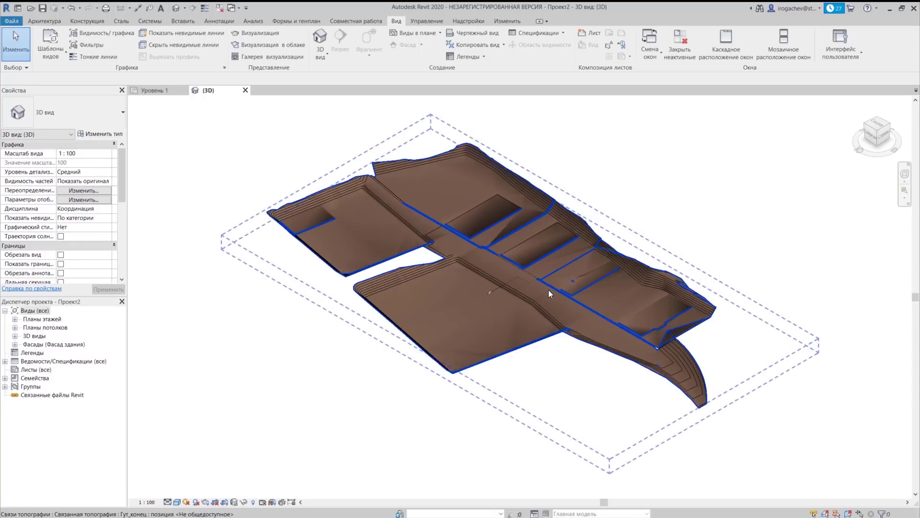
Enable the Границы 3D вида section box in the 3D view and pull its side inward to cut through the building plots
scroll(548, 290, "up", 5)
middle_click_drag(617, 263, 559, 231, "shift")
scroll(597, 257, "up", 3)
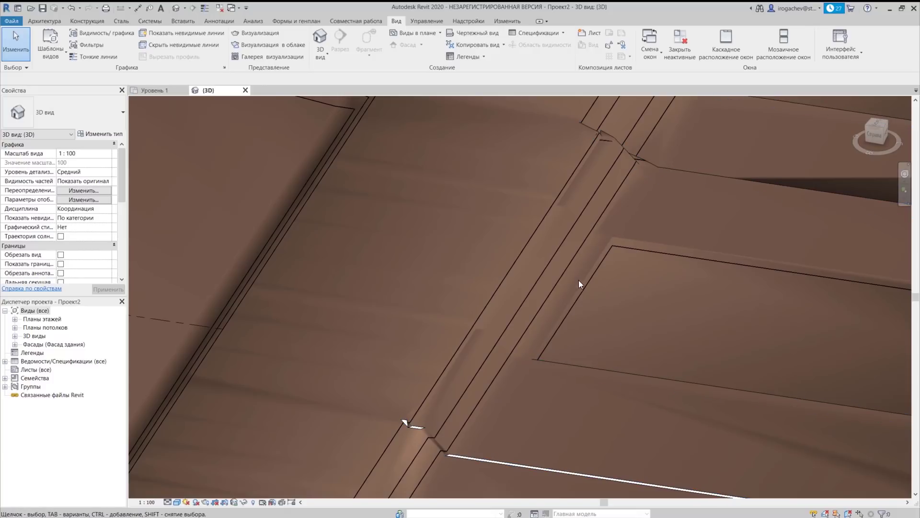
scroll(579, 280, "down", 2)
scroll(508, 264, "down", 4)
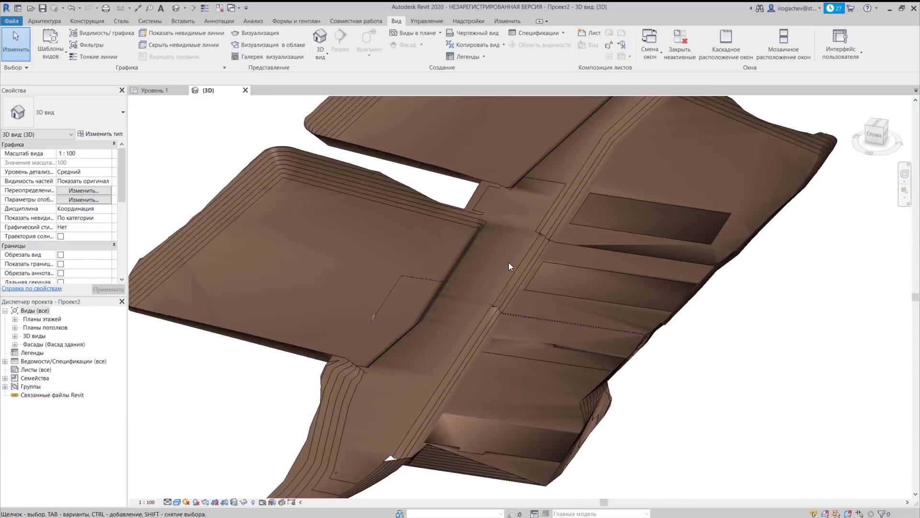
middle_click_drag(544, 272, 518, 299)
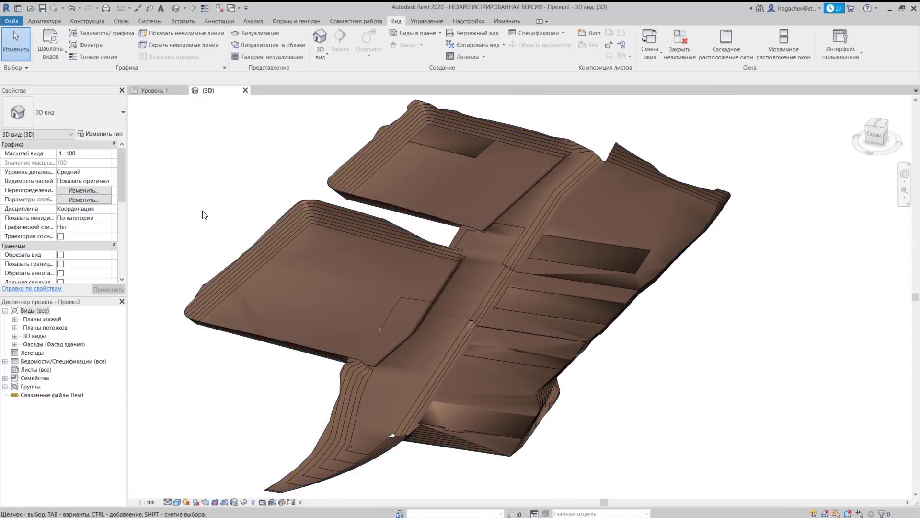
left_click_drag(124, 185, 119, 229)
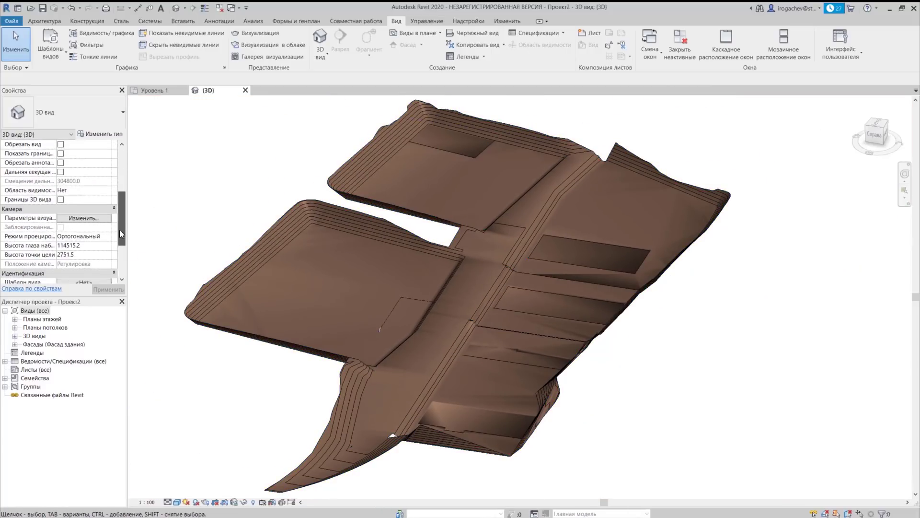
left_click(64, 198)
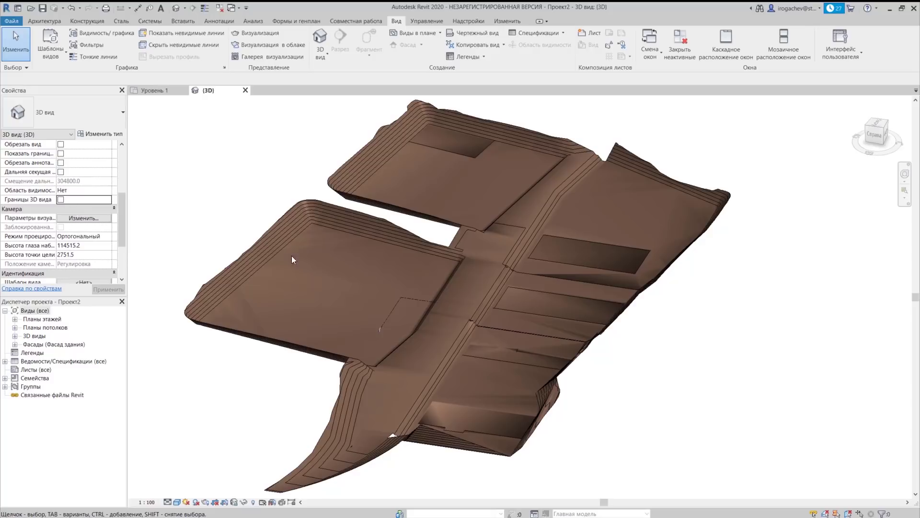
left_click(61, 199)
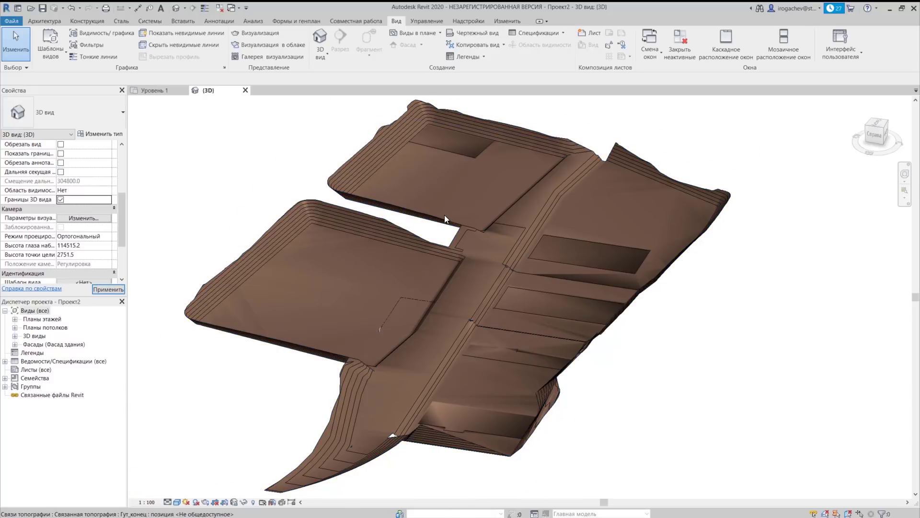
middle_click_drag(596, 430, 628, 355)
left_click(628, 355)
scroll(627, 355, "down", 3)
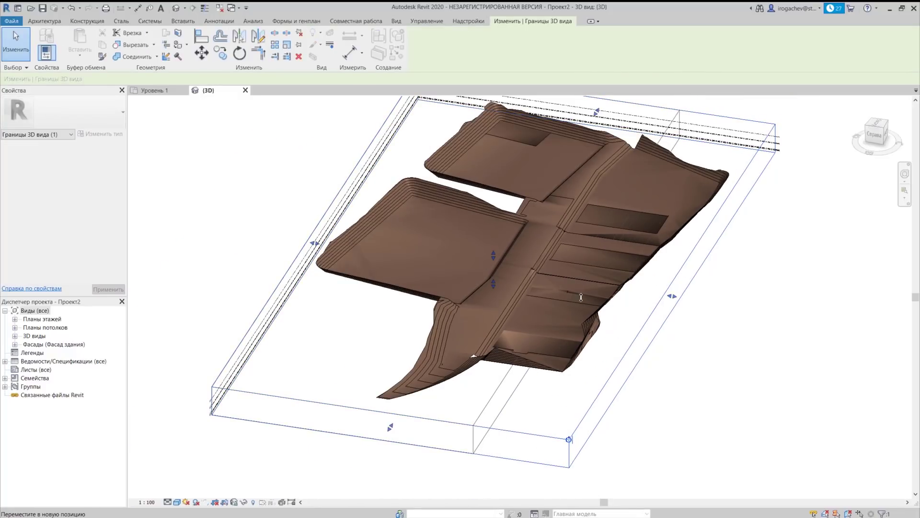
Examine the cut face of the linked topography along the excavated plots at close range
scroll(620, 300, "up", 8)
middle_click_drag(608, 321, 502, 344, "shift")
scroll(491, 323, "up", 2)
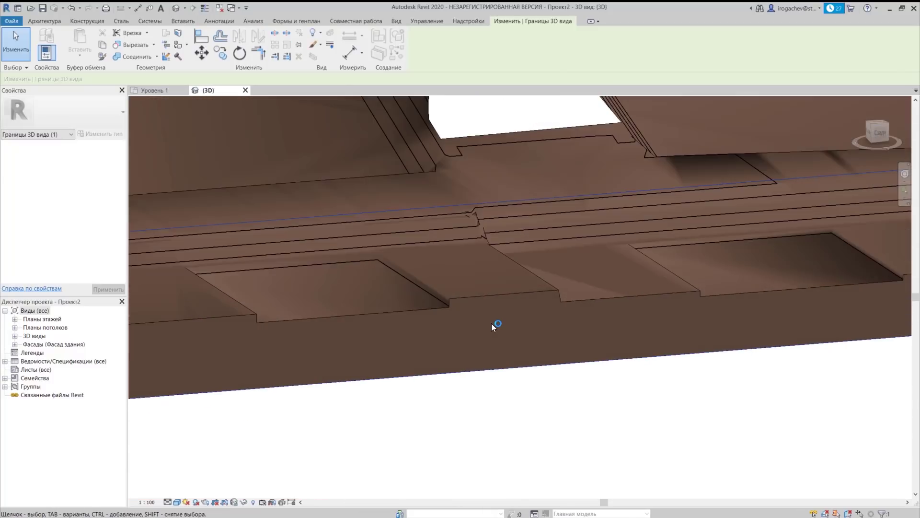
scroll(491, 321, "up", 1)
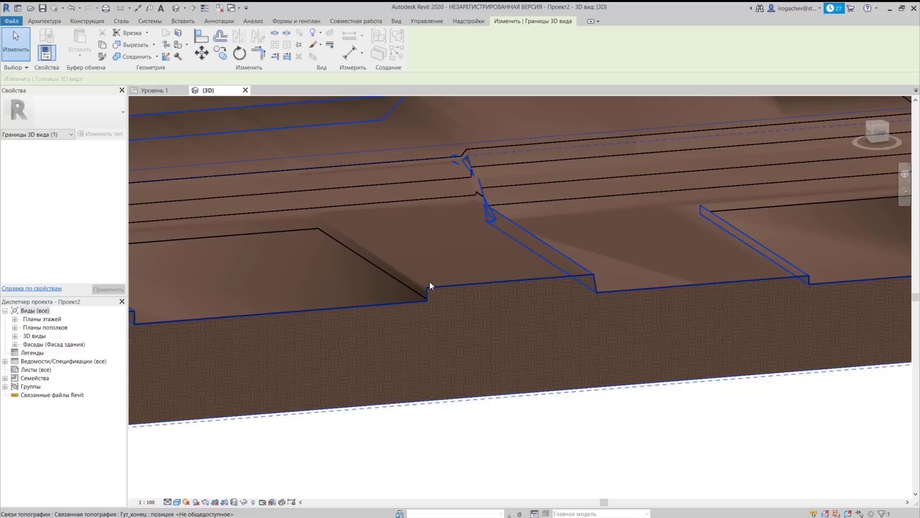
mouse_move(417, 294)
middle_mouse_down()
mouse_move(468, 286)
mouse_move(678, 295)
middle_mouse_up()
middle_click_drag(412, 308, 566, 272)
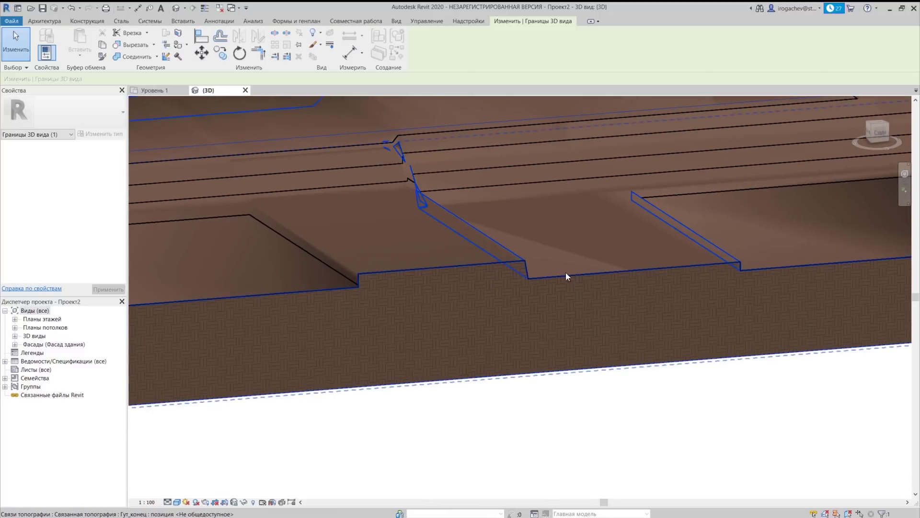
middle_click_drag(639, 269, 496, 296)
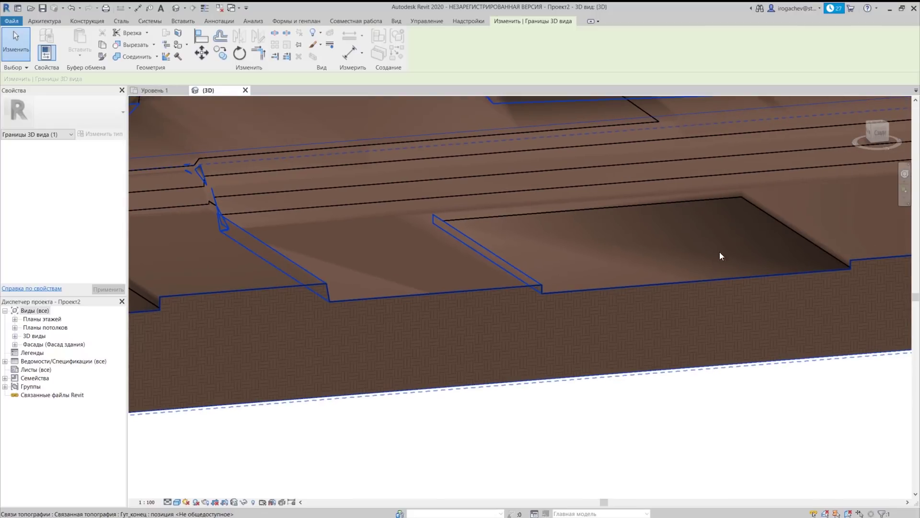
middle_click_drag(780, 265, 480, 286)
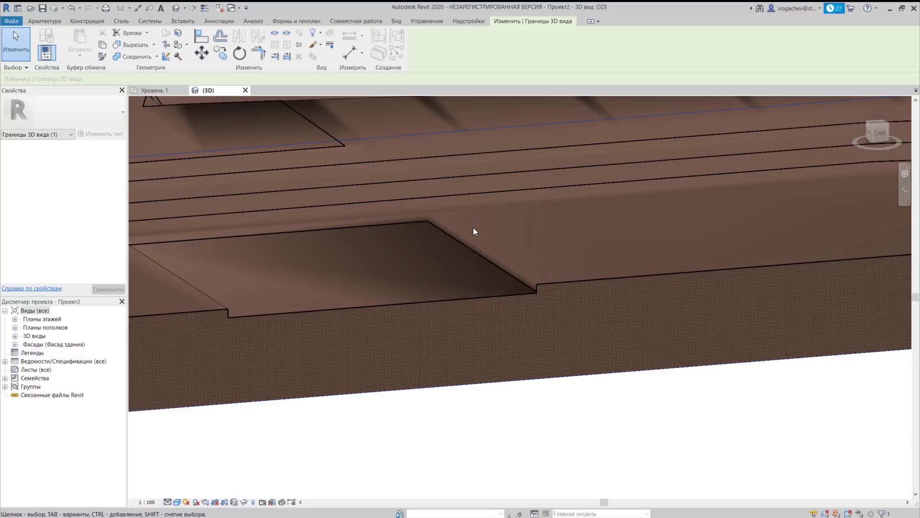
scroll(473, 227, "down", 2)
middle_click_drag(489, 230, 472, 264)
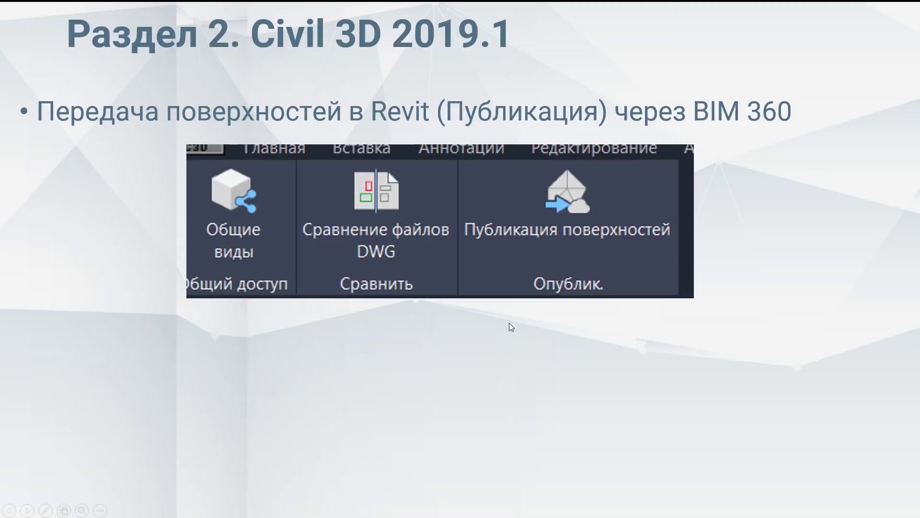
left_click(511, 323)
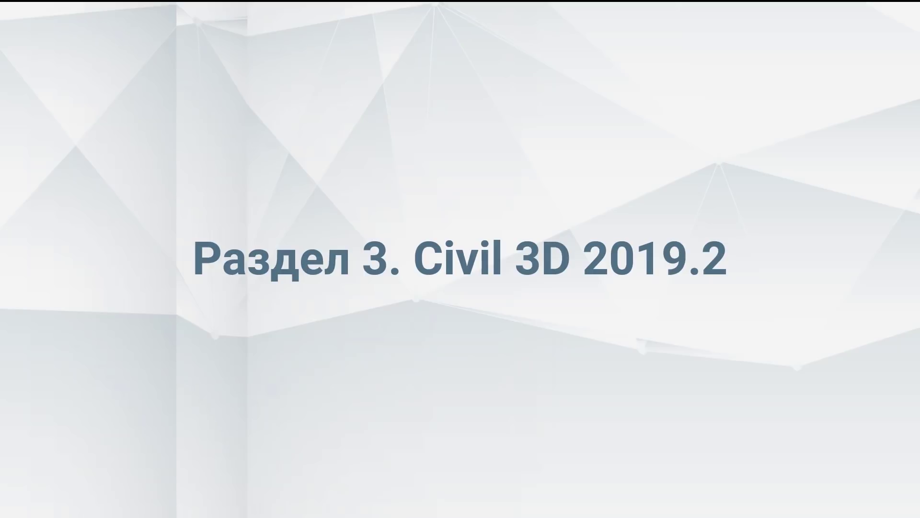
key("Right")
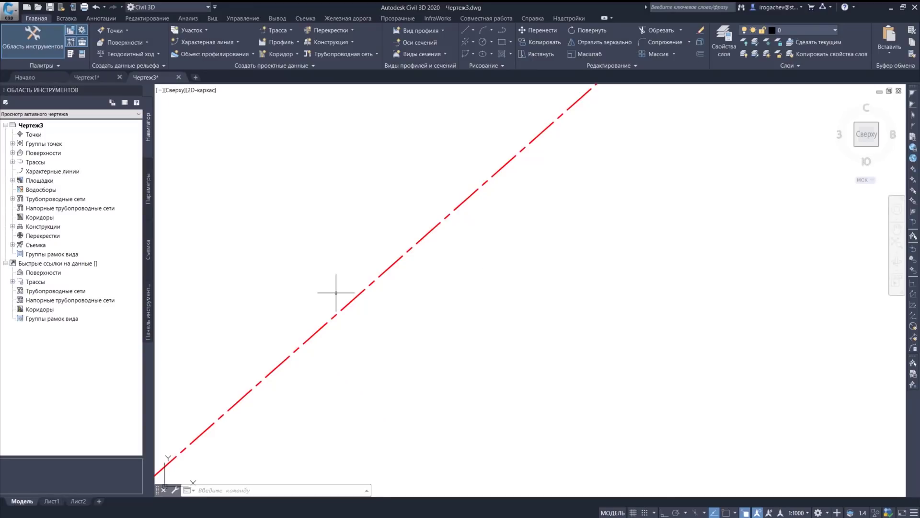
Set up a new platform edge on alignment Ось starting at station 3+40.35 with a length of 55 m
left_click(327, 19)
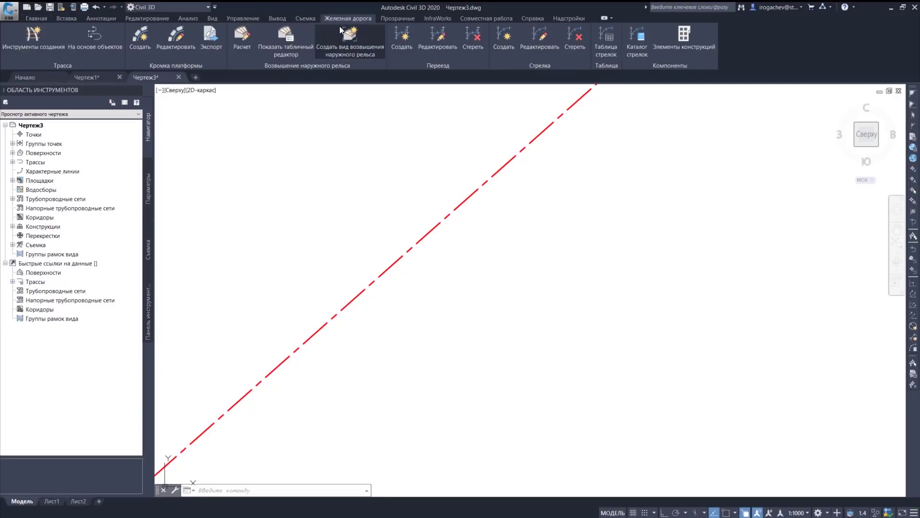
left_click(151, 38)
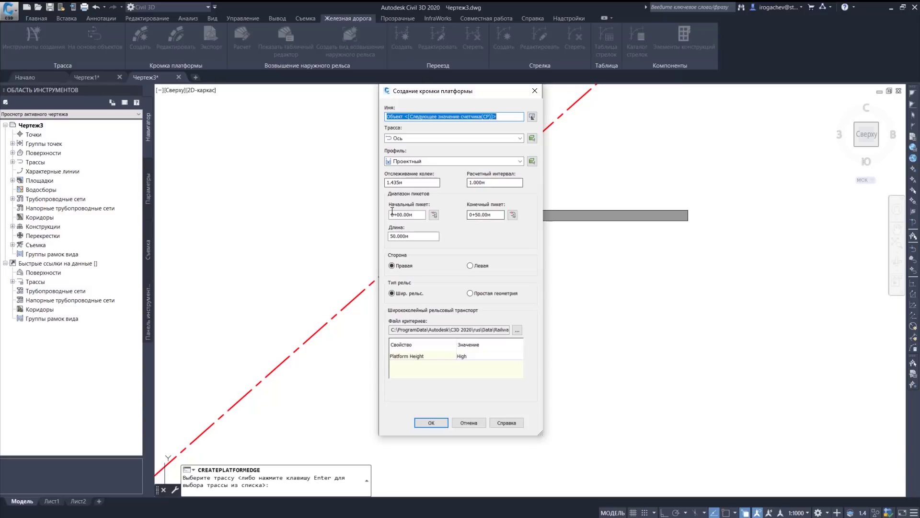
left_click(434, 215)
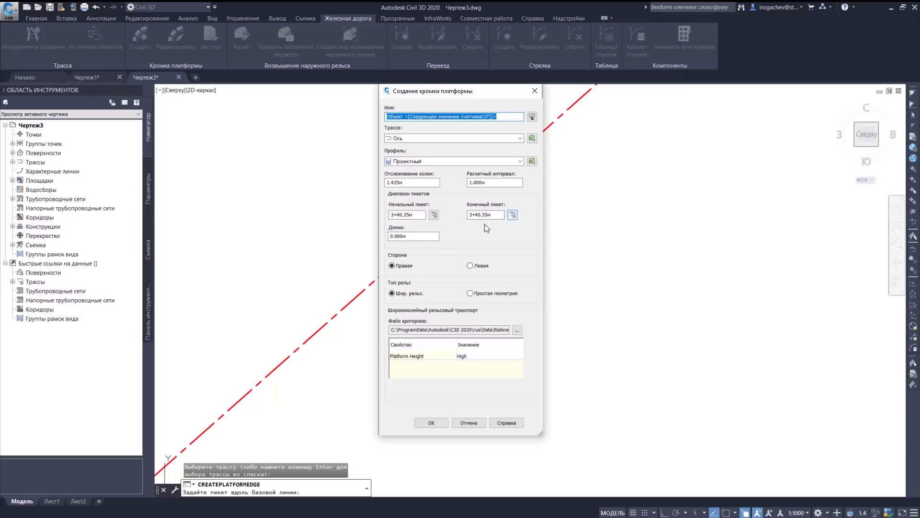
left_click(430, 235)
type("55")
left_click(404, 215)
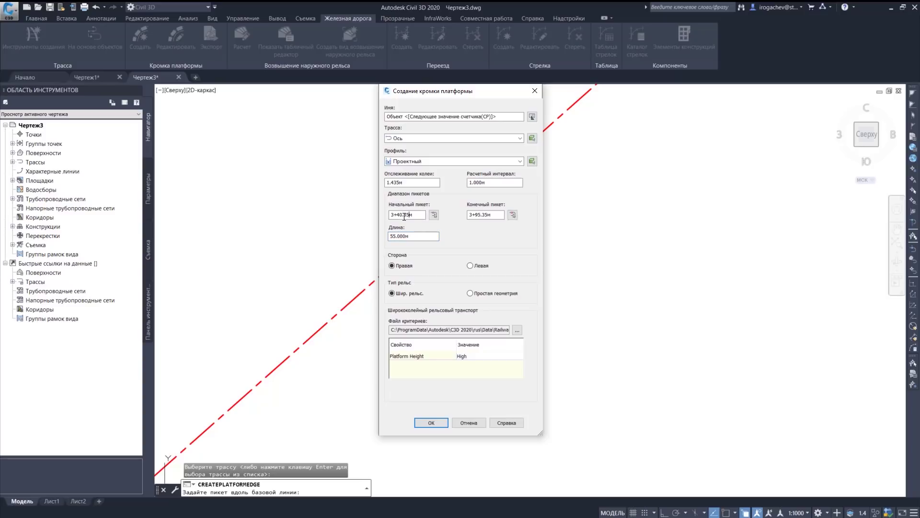
left_click_drag(425, 235, 387, 236)
Browse the Platform Edge design criteria files without changing the current one, and create the platform edge beside the alignment
left_click(517, 331)
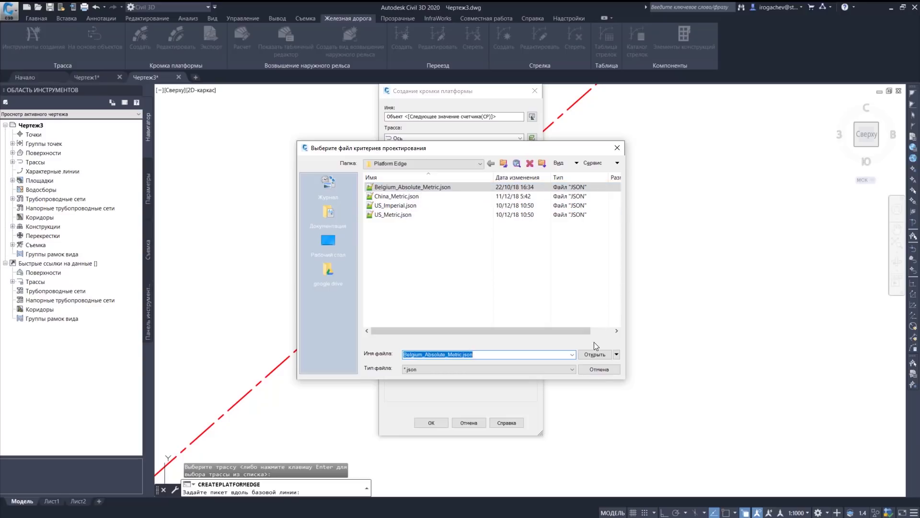
left_click(599, 370)
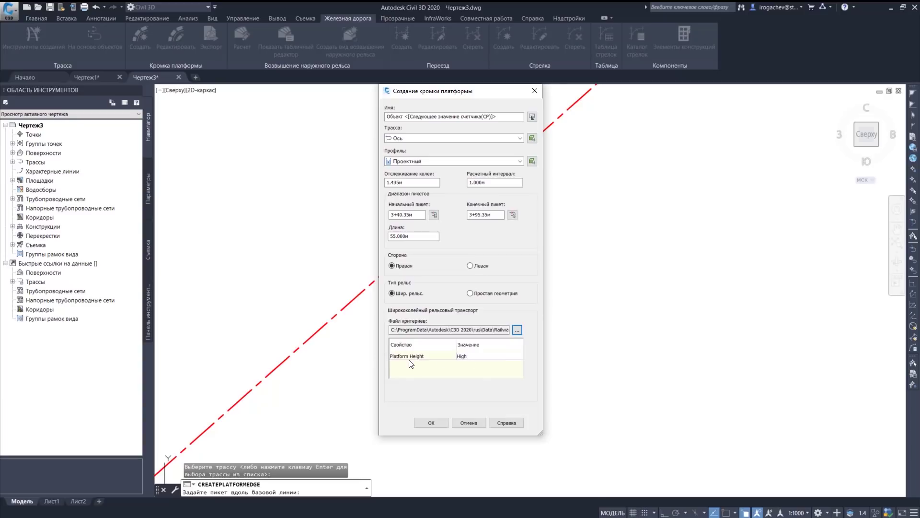
left_click(439, 422)
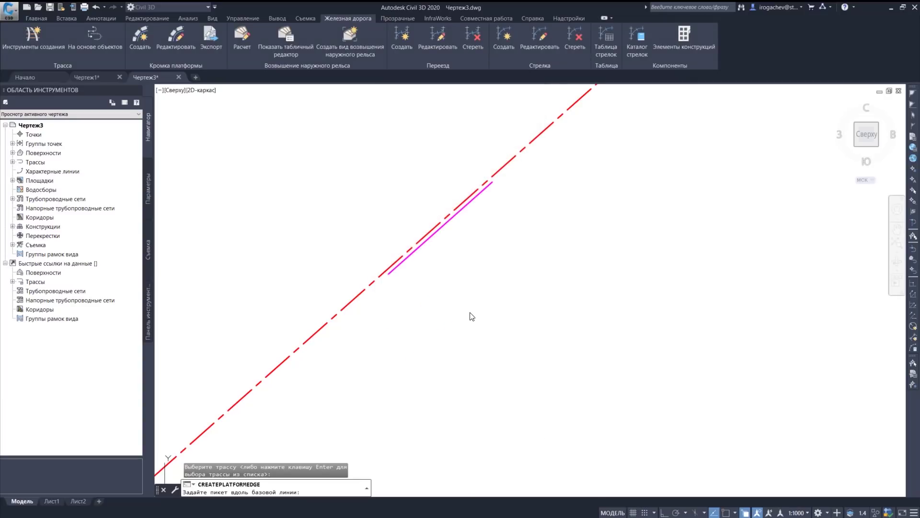
key("Return")
scroll(411, 251, "up", 3)
middle_click_drag(421, 189, 398, 294)
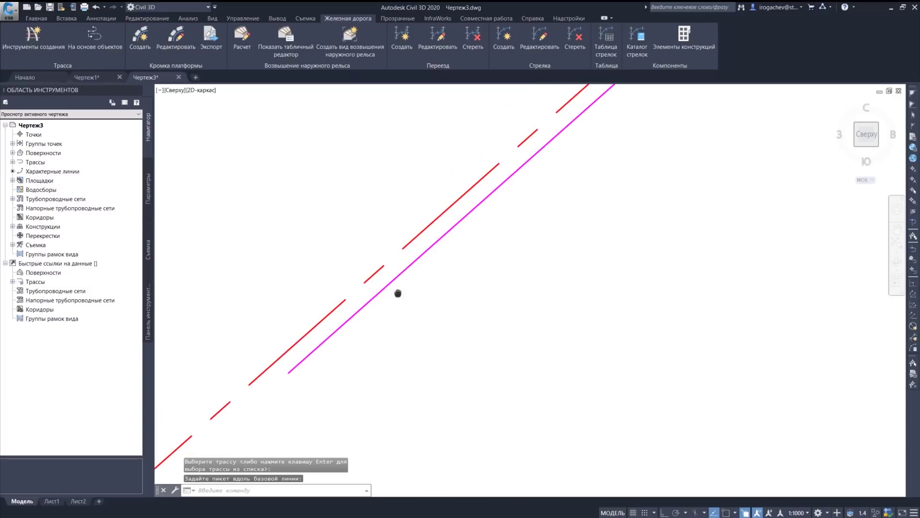
Select the new platform edge feature line, examine it along the alignment, and clear the selection
left_click(419, 255)
scroll(392, 261, "down", 2)
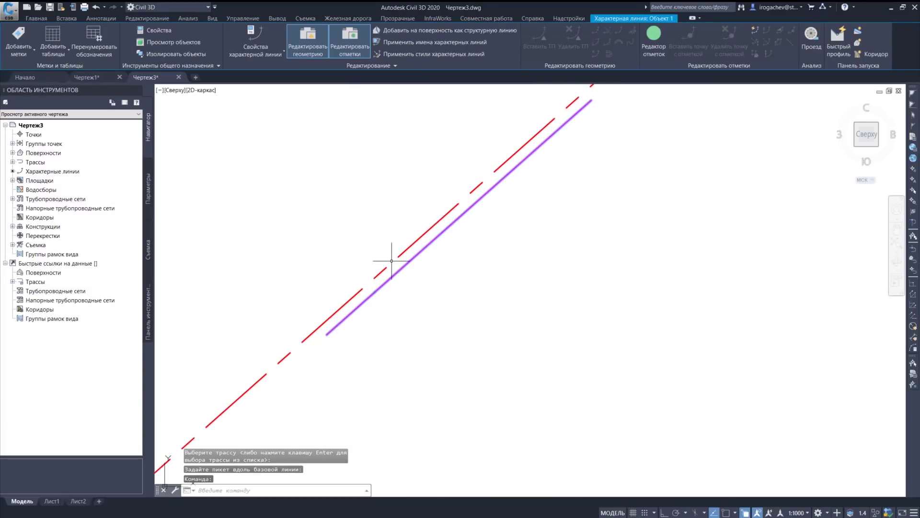
middle_click_drag(478, 175, 455, 224)
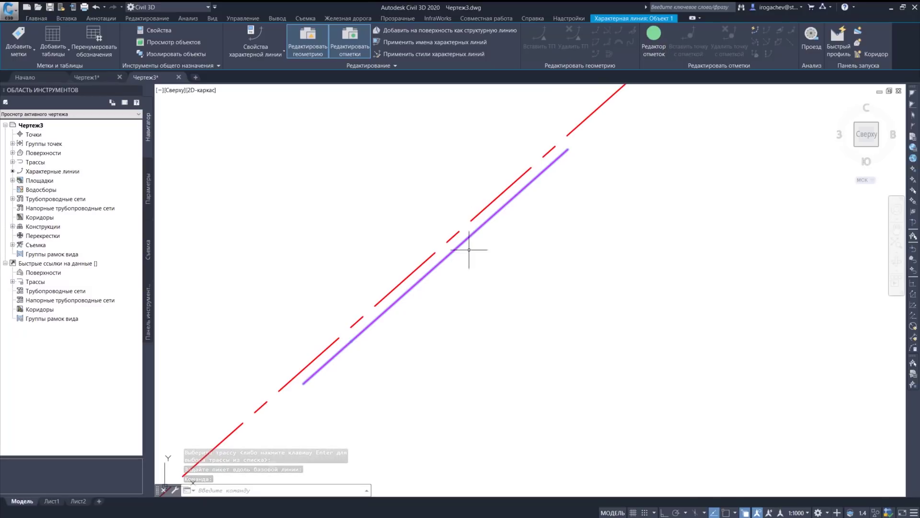
key("Escape")
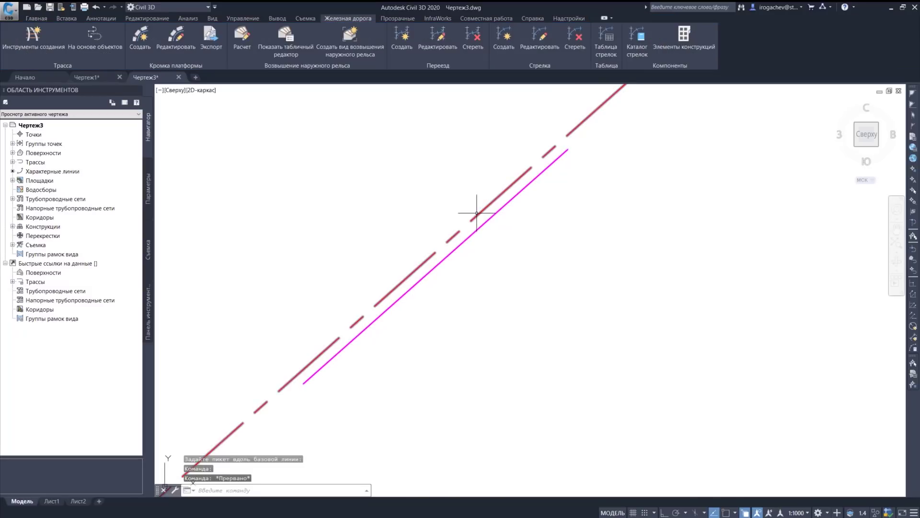
Shift the straight segment of alignment Ось beside the platform edge up and to the left by its midpoint grip
left_click(476, 213)
left_click(405, 276)
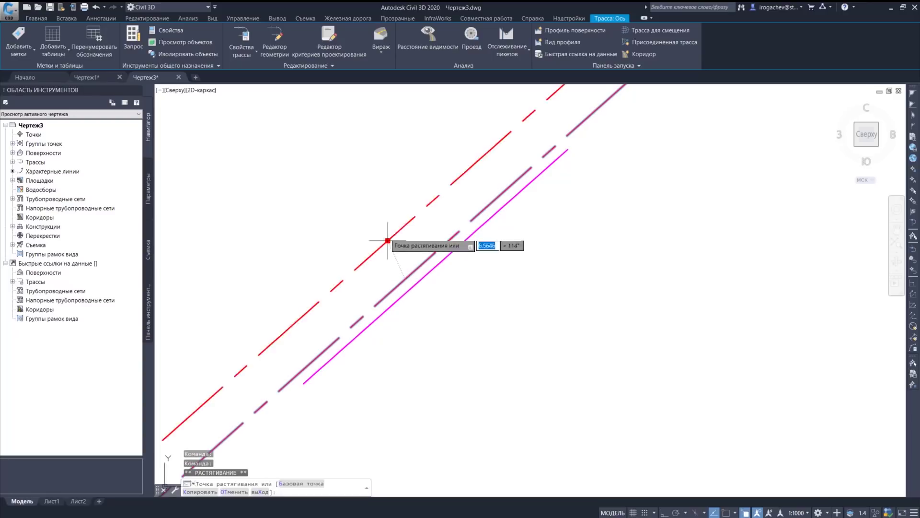
left_click(351, 192)
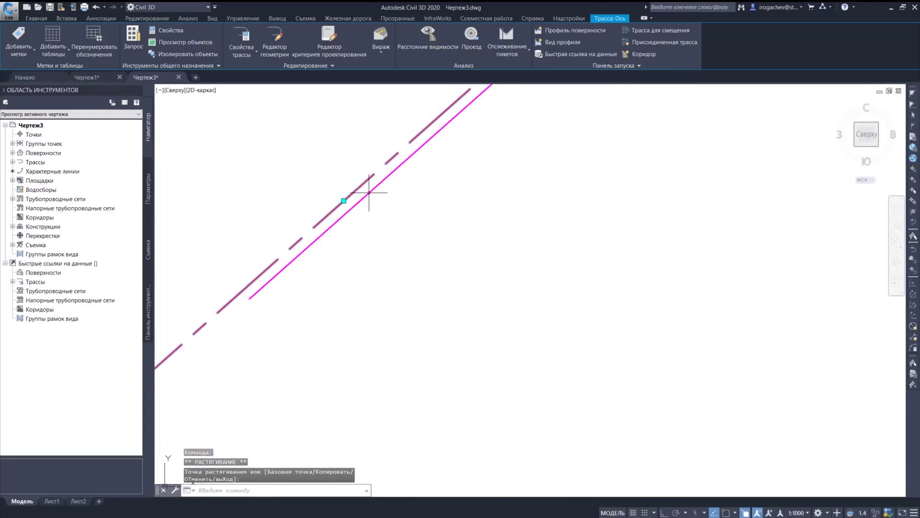
middle_click_drag(369, 192, 421, 288)
key("Escape")
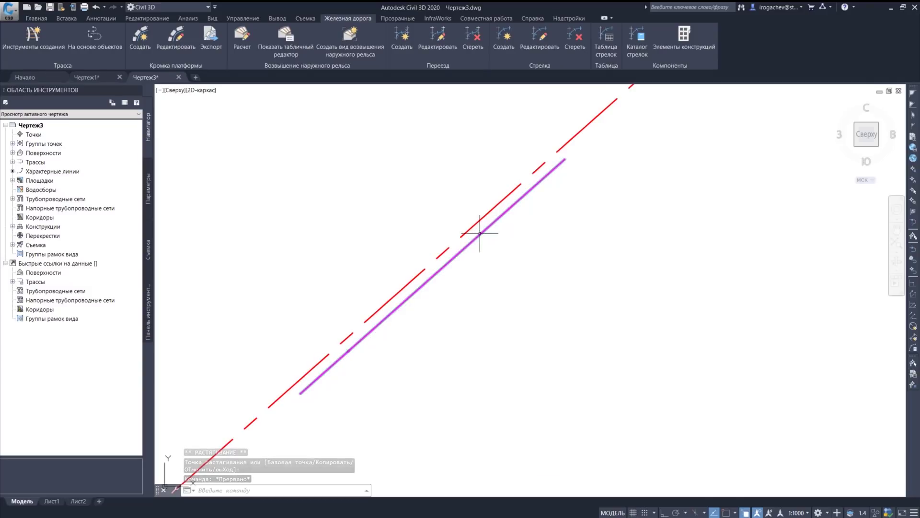
Examine the platform edge in plan and the Проектный profile in the profile view beside the site
mouse_move(483, 285)
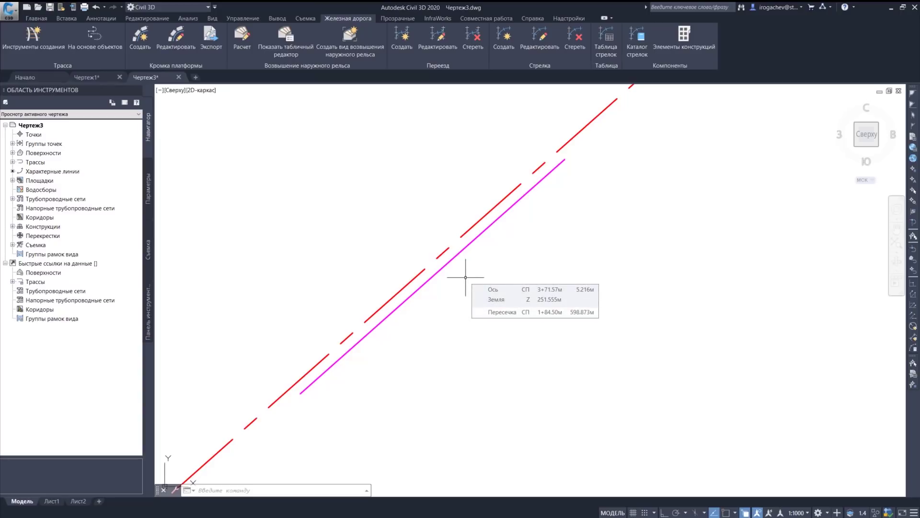
mouse_move(526, 241)
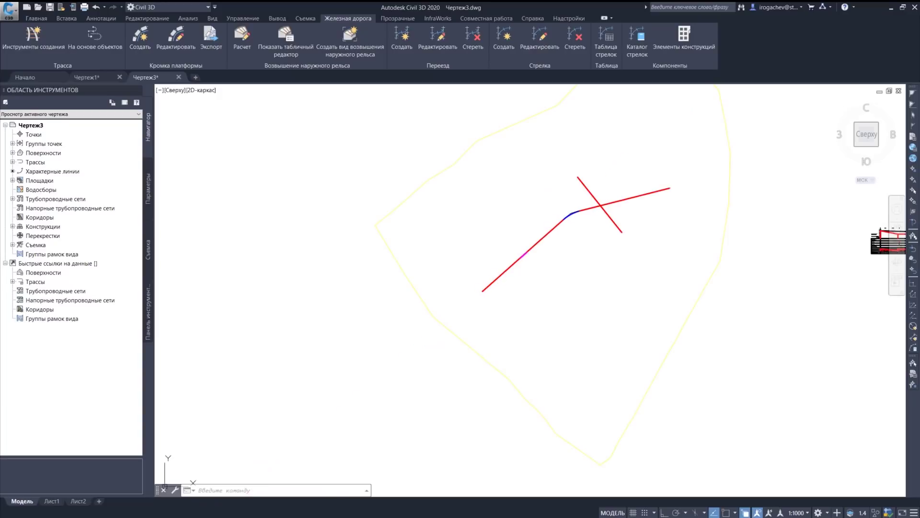
scroll(617, 422, "down", 2)
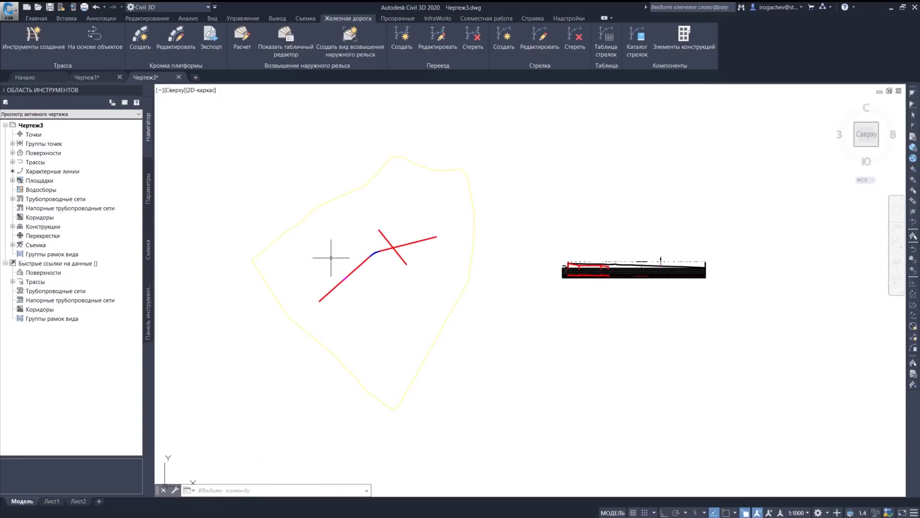
scroll(624, 262, "up", 3)
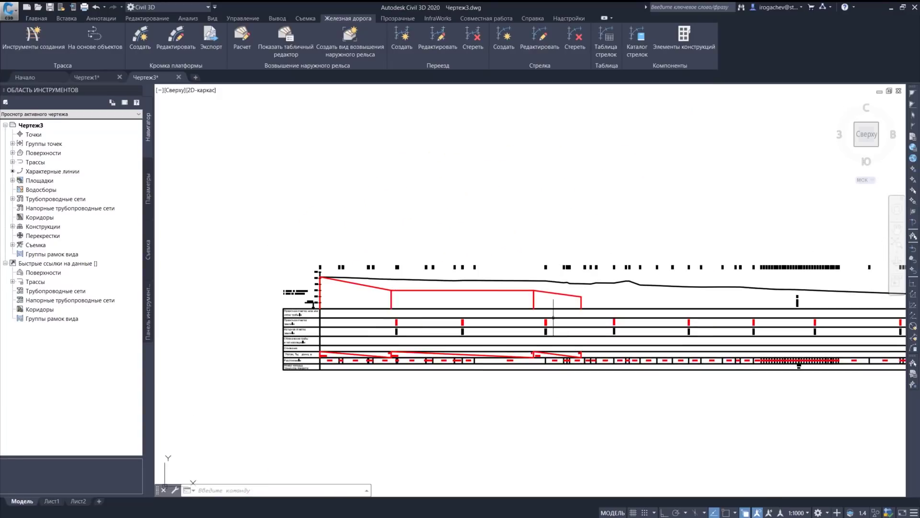
scroll(553, 317, "up", 2)
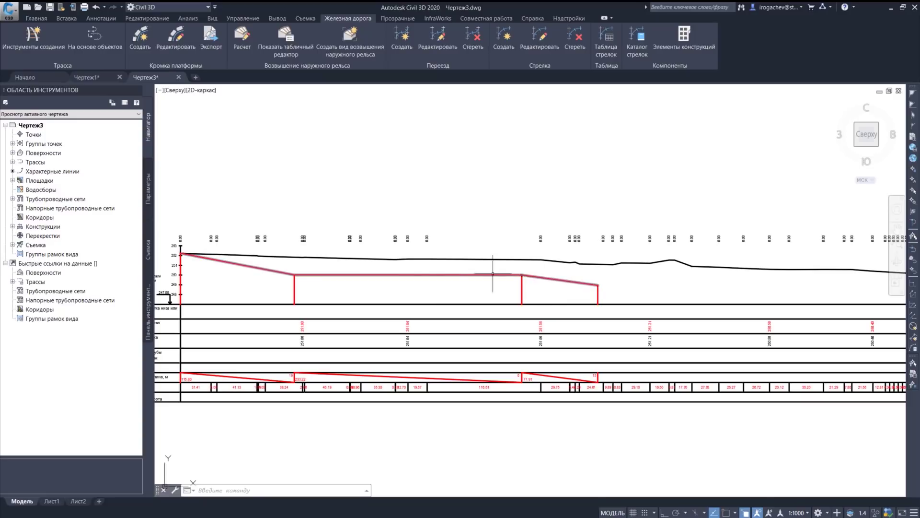
left_click(448, 274)
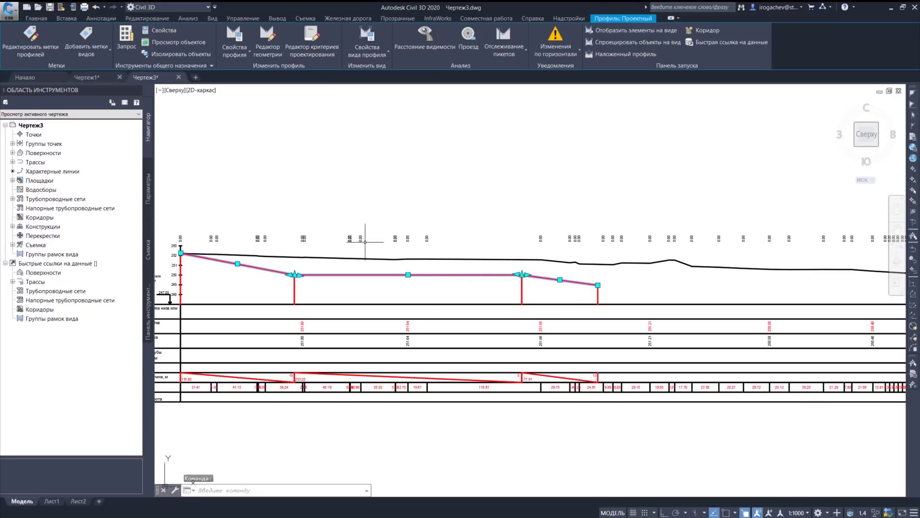
key("Escape")
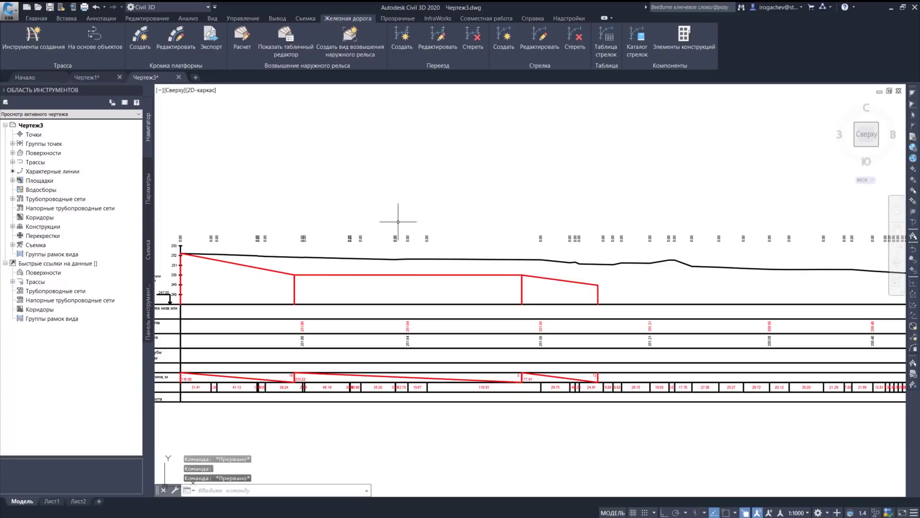
Open the geometry of the Проектный profile for editing and start drawing tangents without curves
left_click(401, 19)
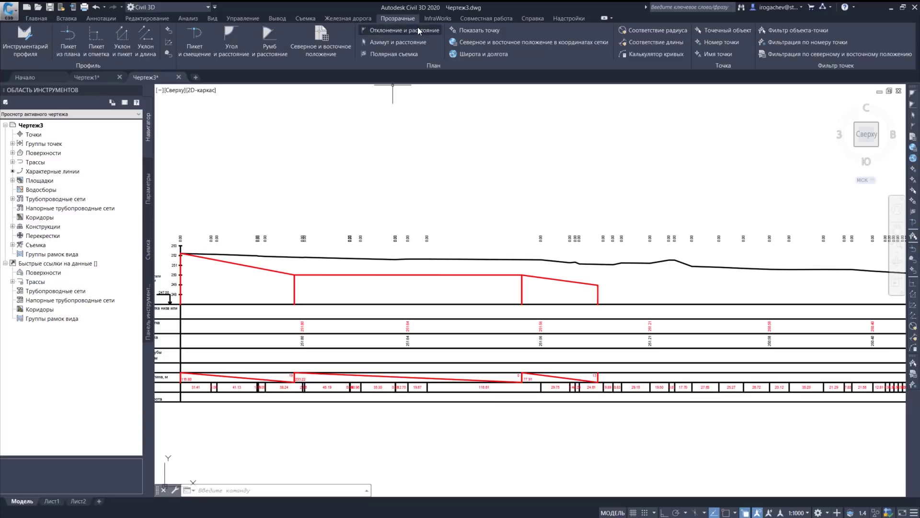
left_click(21, 48)
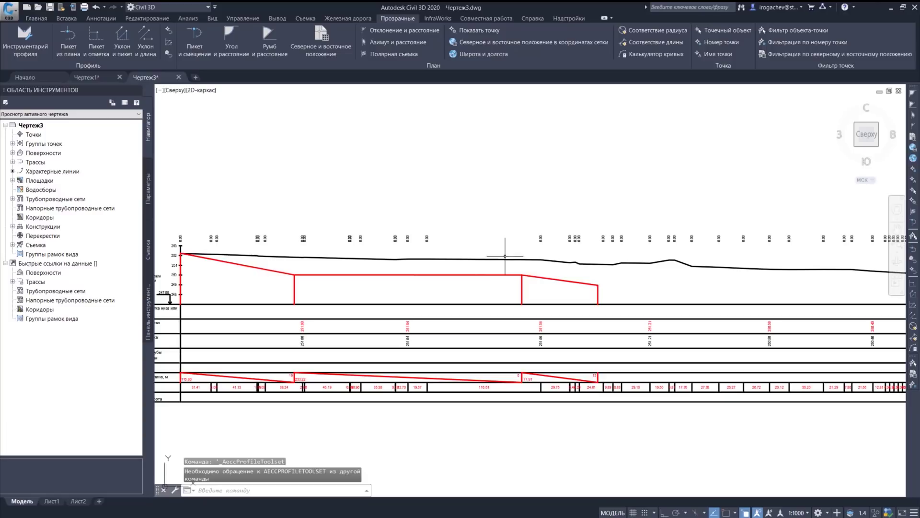
left_click(562, 281)
left_click(565, 277)
right_click(534, 151)
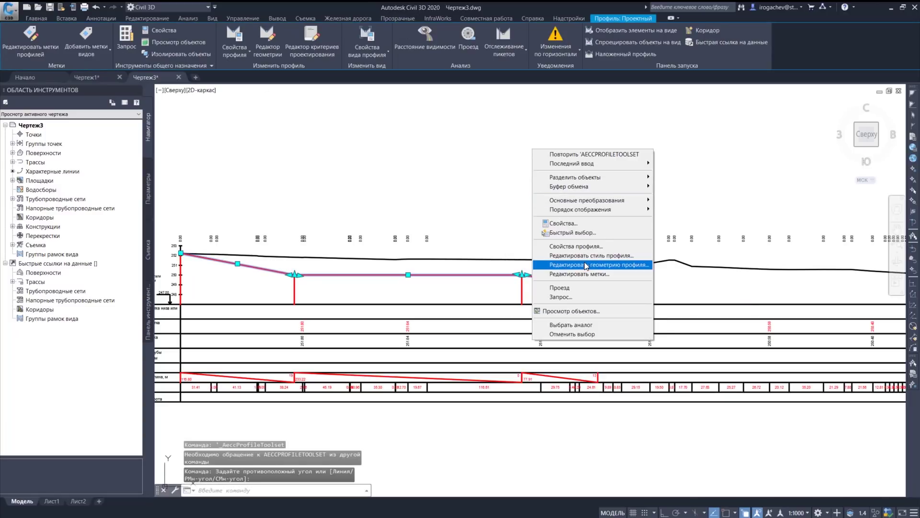
left_click(585, 265)
left_click(284, 113)
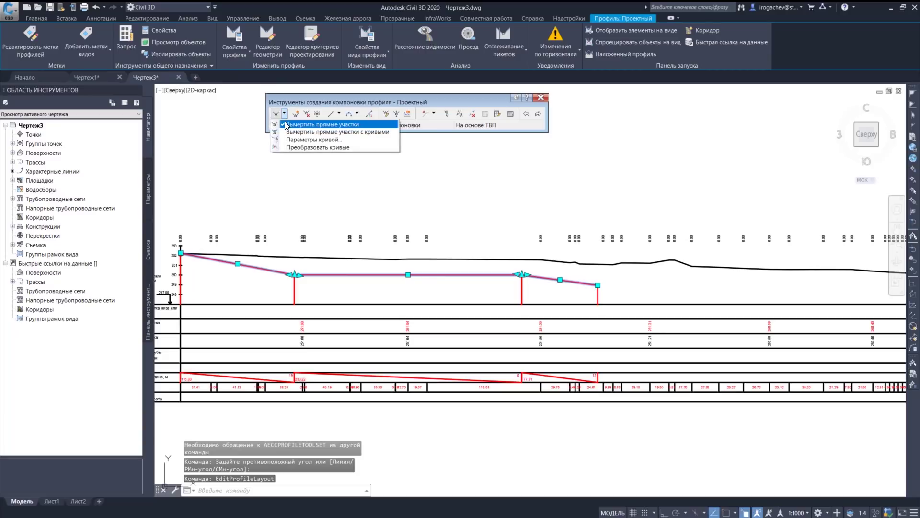
left_click(286, 124)
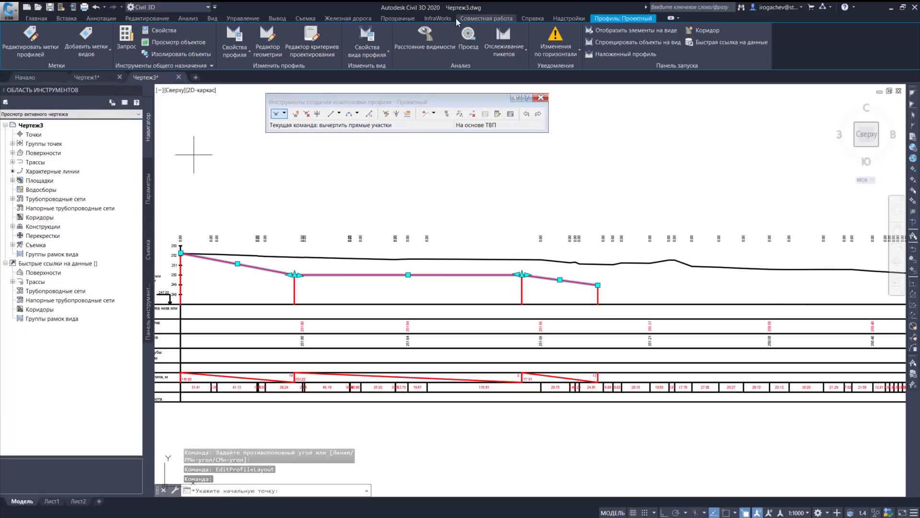
Launch the profile toolset within the tangent command and enable station tracking in all viewports
left_click(386, 18)
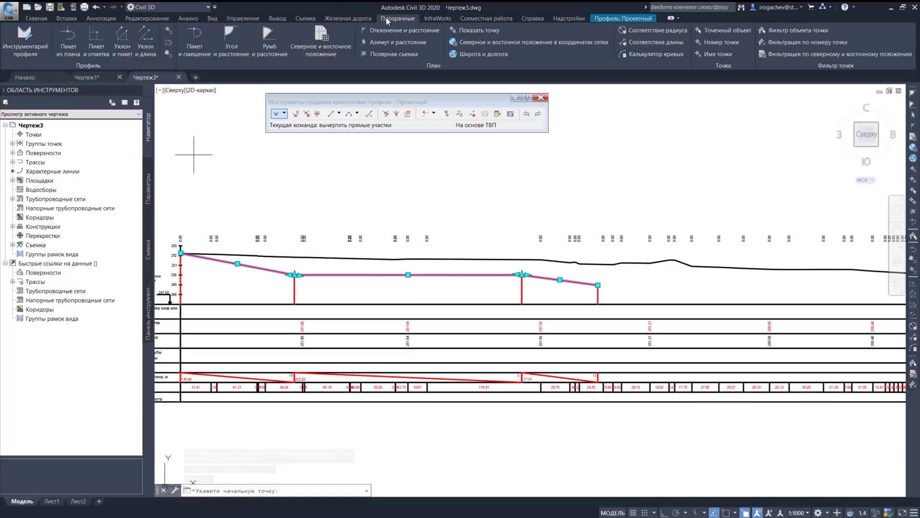
left_click(23, 48)
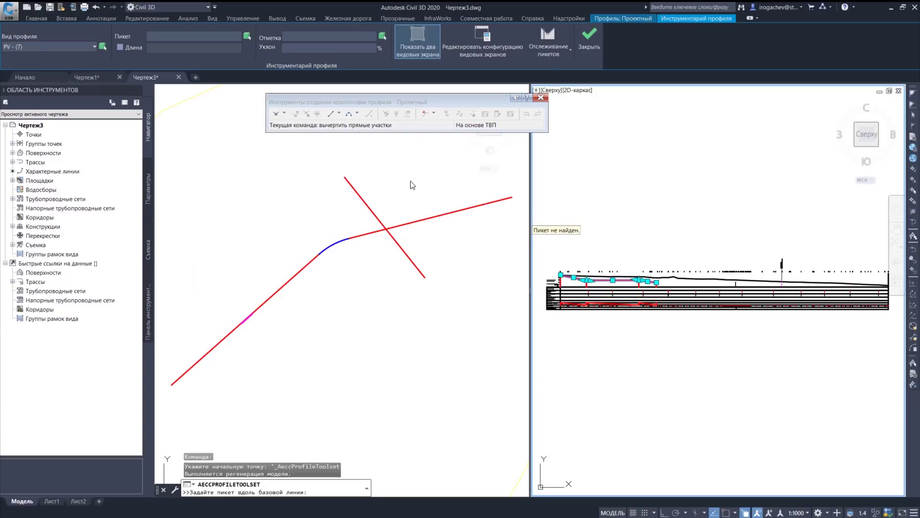
scroll(690, 279, "up", 5)
middle_click_drag(690, 279, 688, 284)
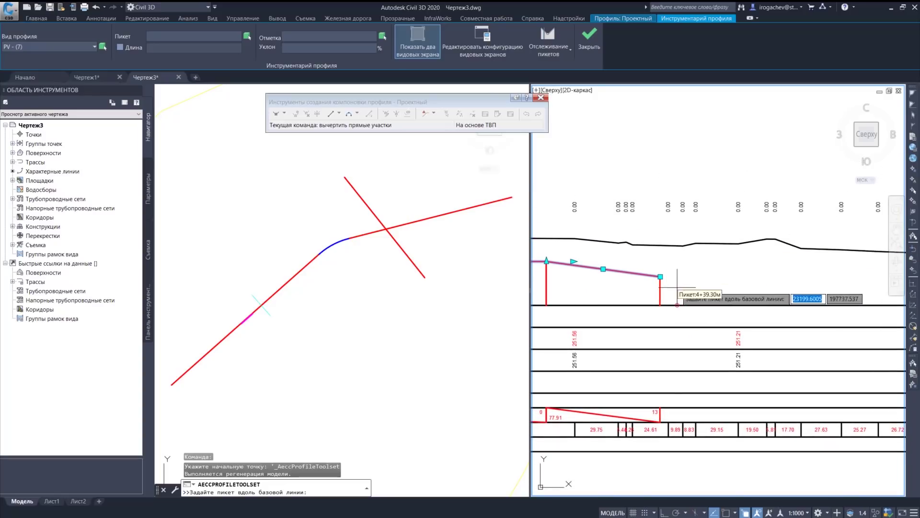
left_click(549, 43)
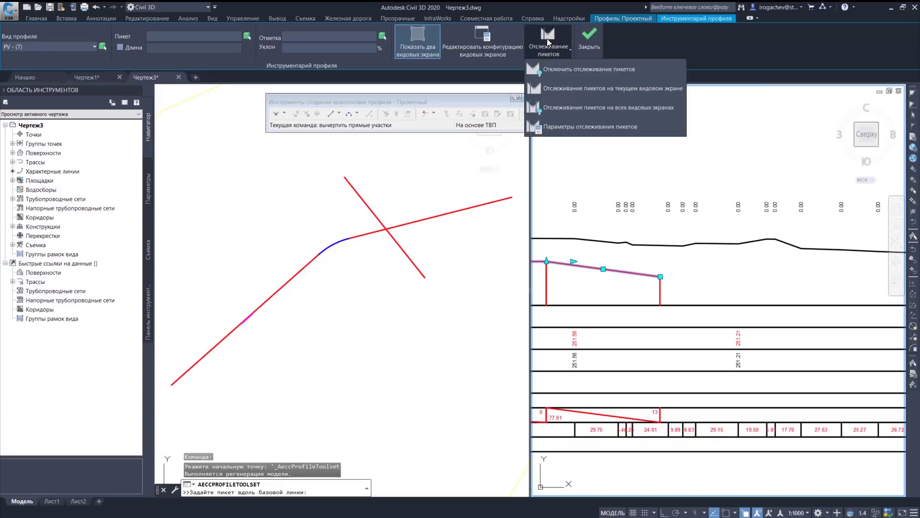
left_click(578, 112)
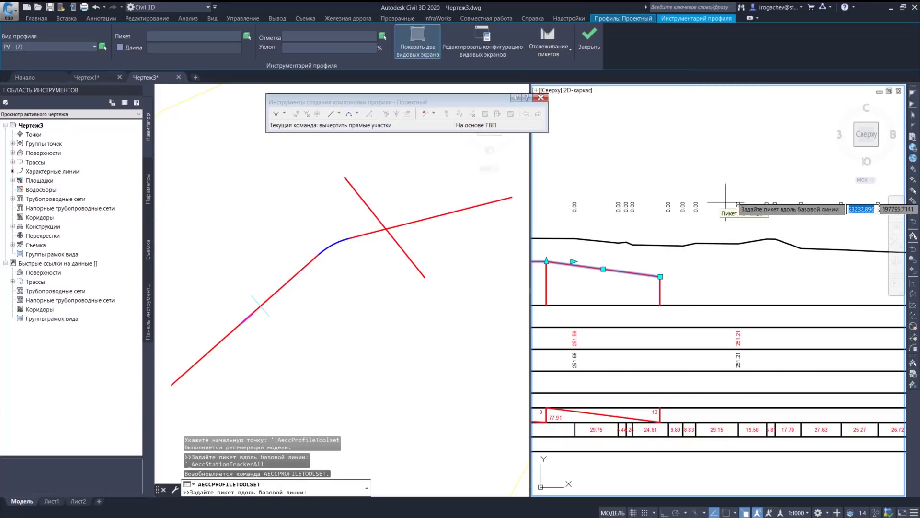
Place the tangent's start point at station 4+53.48, just past the end of the Проектный profile, with elevation 250
scroll(676, 221, "up", 2)
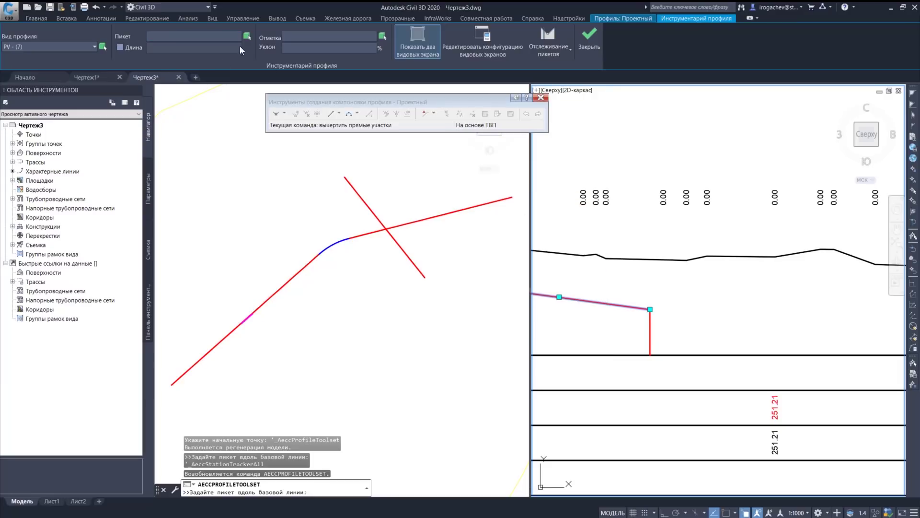
left_click(673, 284)
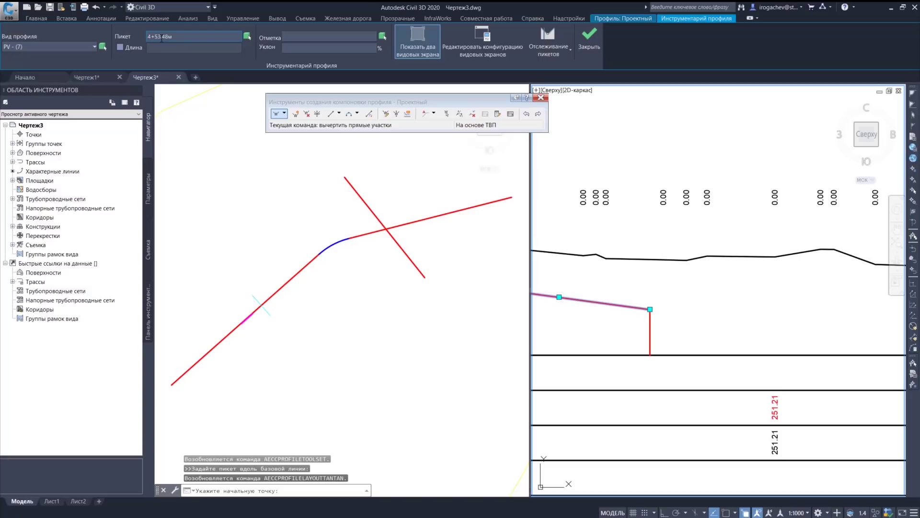
left_click(298, 39)
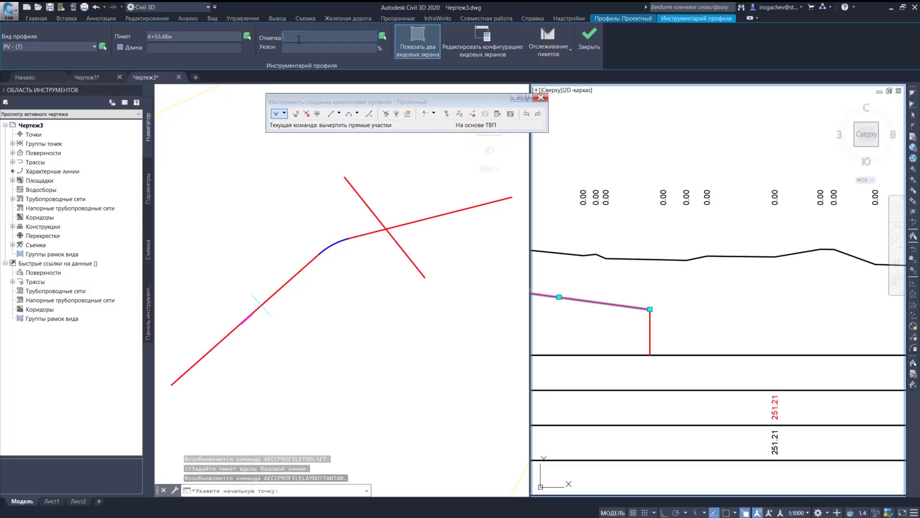
type("250")
key("Return")
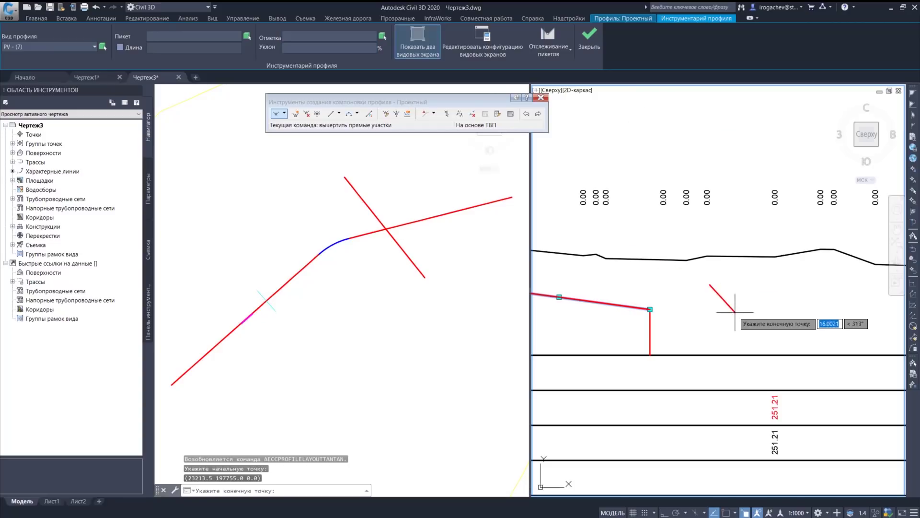
Place the tangent's end point to draw a slightly descending segment beyond the Проектный profile, and close the profile toolset
middle_click_drag(654, 230, 566, 252)
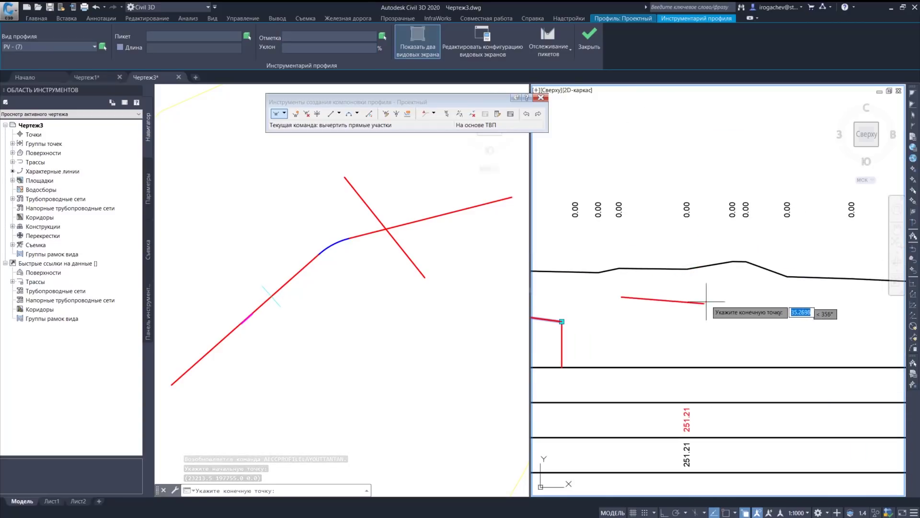
left_click(742, 300)
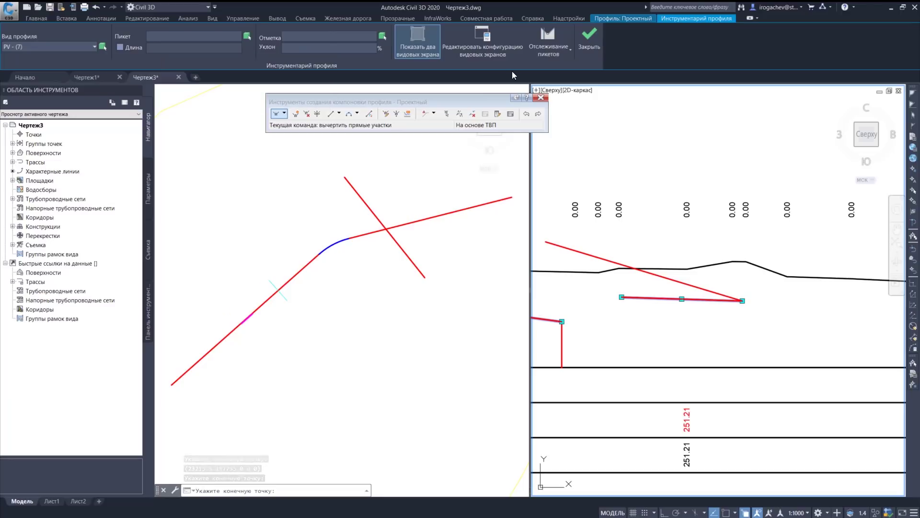
left_click(588, 39)
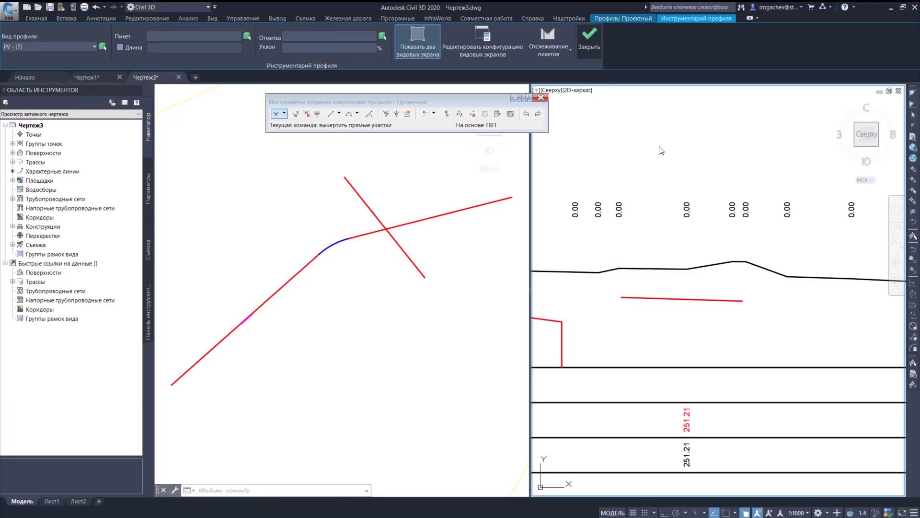
scroll(651, 273, "up", 5)
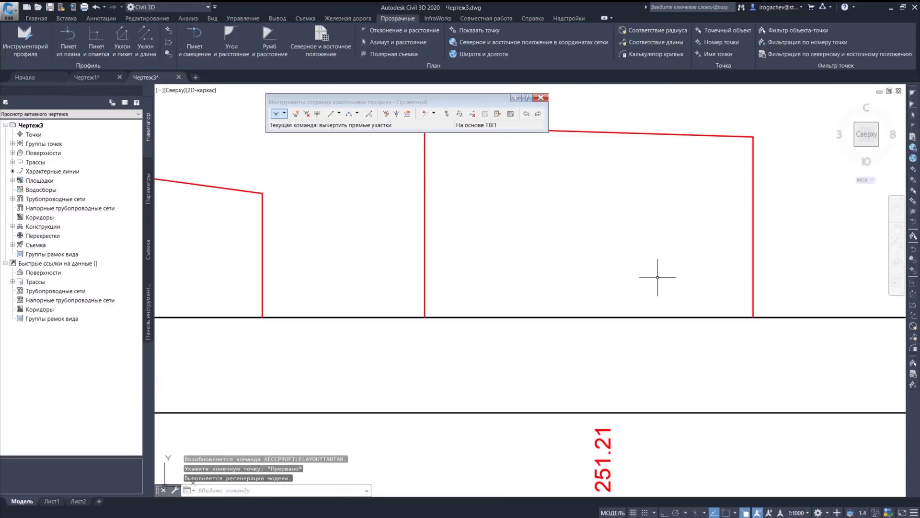
Start adding crossings to profile view PV - (7) and select the Пересечка alignment that crosses the main alignment in plan
scroll(657, 286, "down", 4)
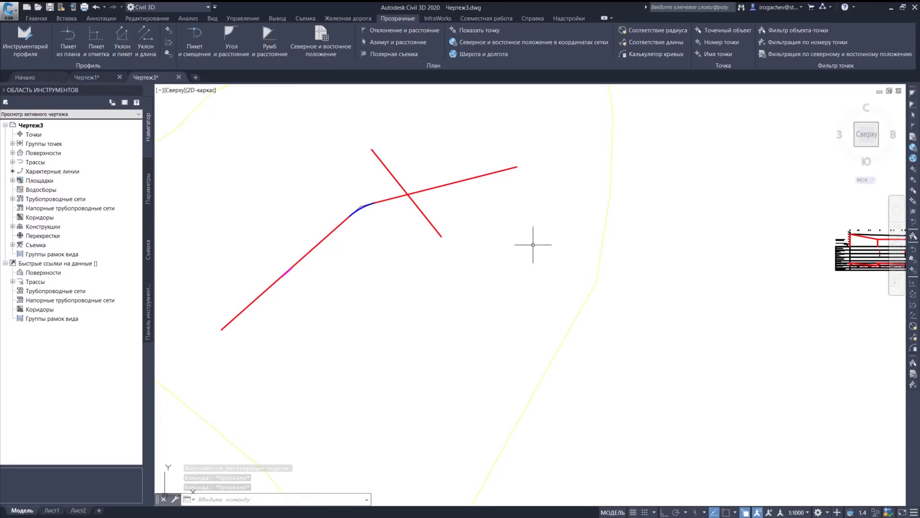
middle_click_drag(534, 246, 460, 255)
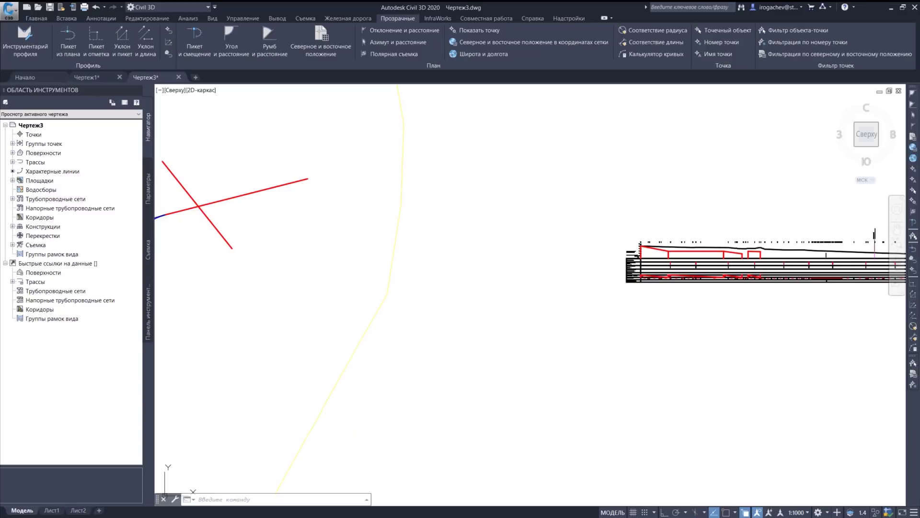
left_click(653, 258)
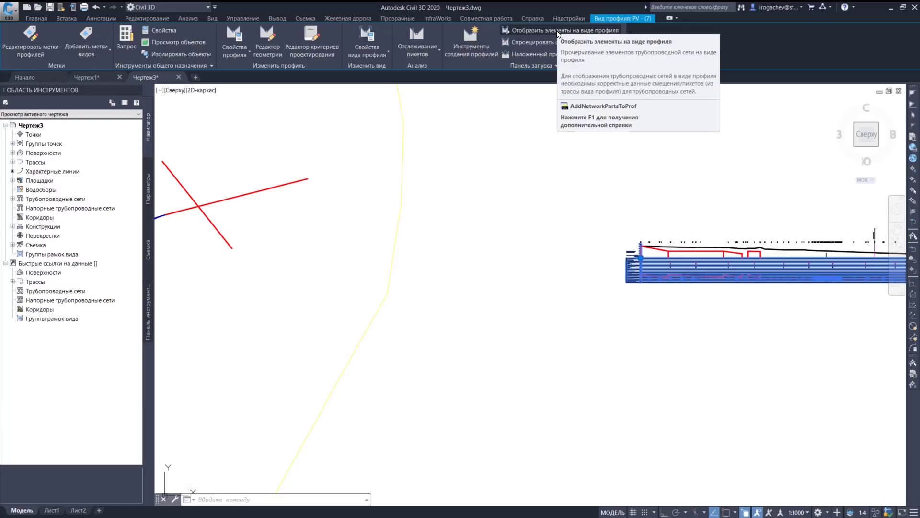
left_click(556, 67)
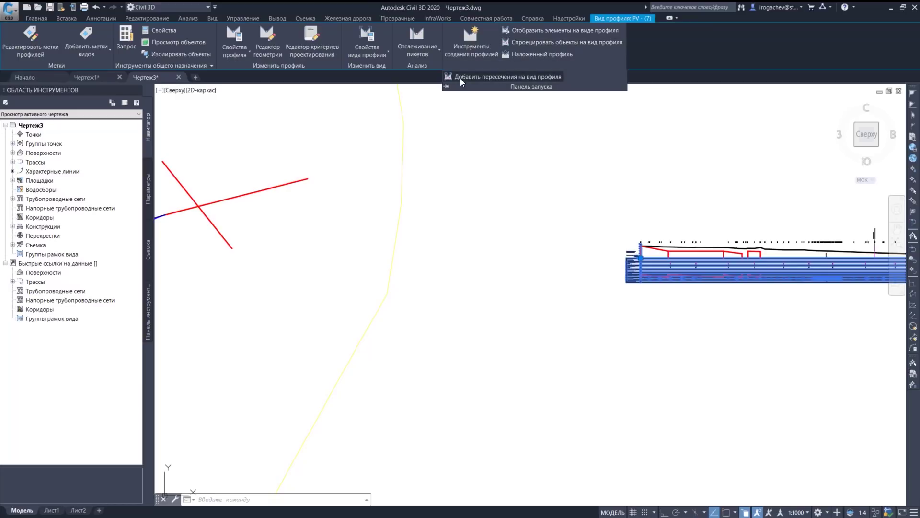
left_click(540, 77)
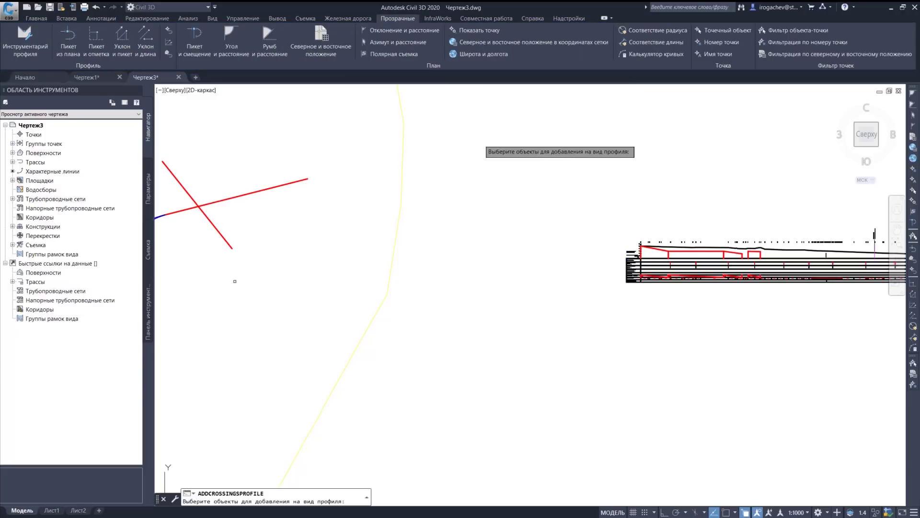
left_click(229, 244)
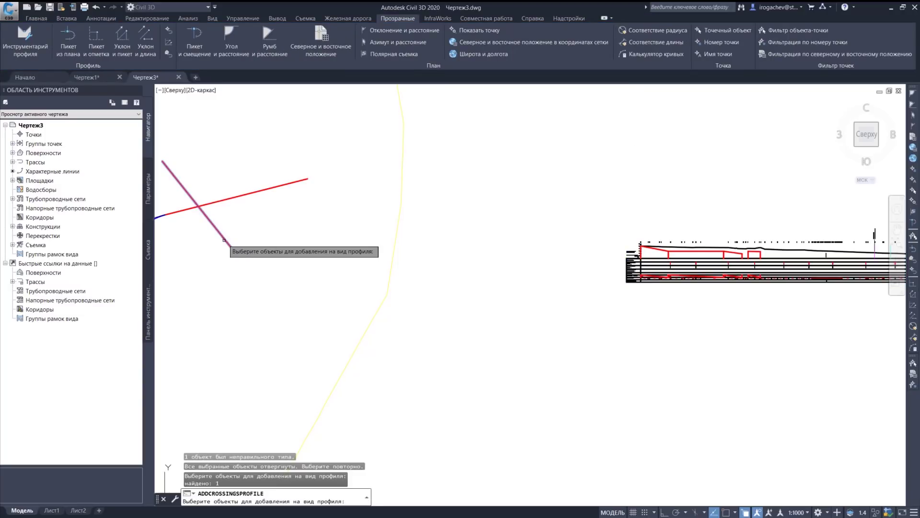
key("Return")
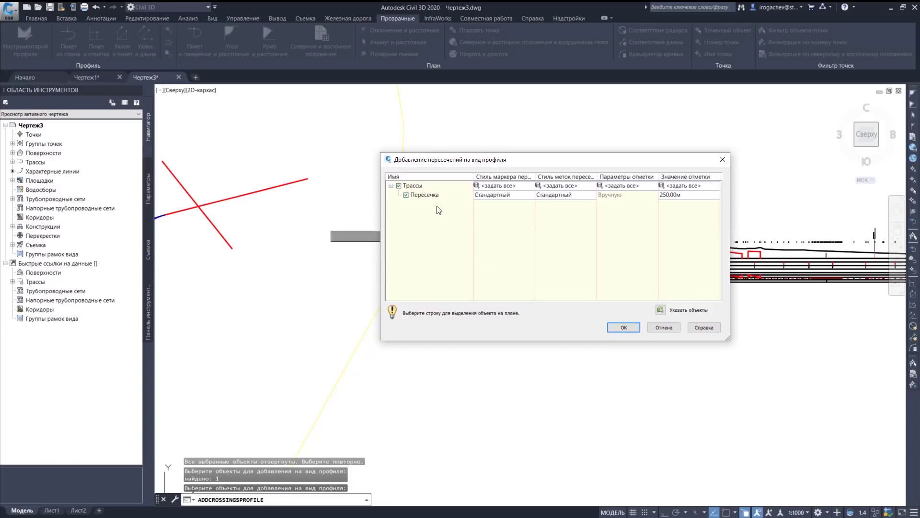
Add the Пересечка crossing with Стандартный marker and label styles at elevation 250.00 m, and inspect its label in the profile view
left_click(425, 196)
left_click(624, 328)
middle_click_drag(789, 238, 597, 248)
scroll(597, 248, "up", 6)
scroll(493, 191, "up", 2)
middle_click_drag(479, 160, 469, 200)
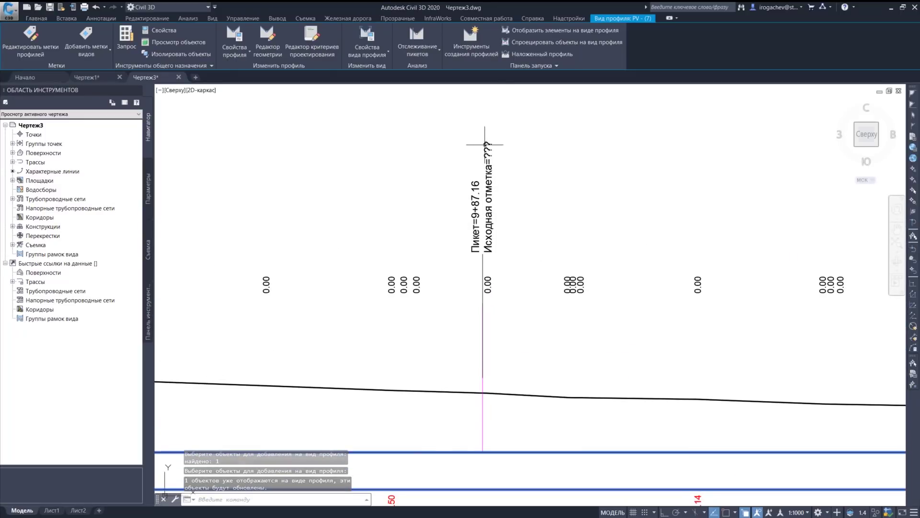